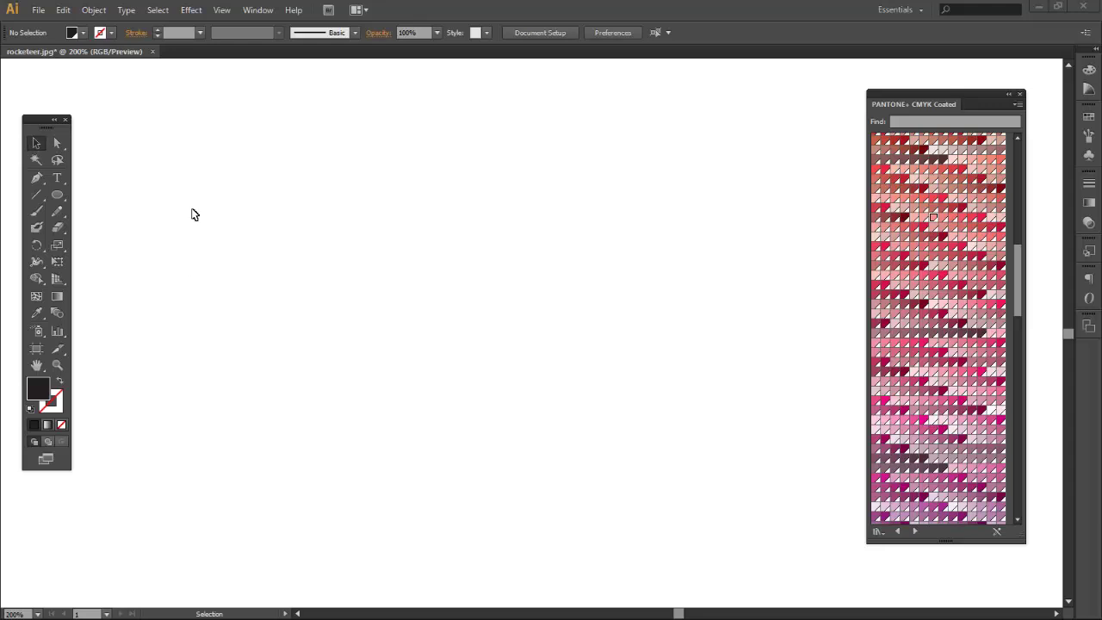
Select the Type tool from the shape tools flyout in the Tools panel.
click(57, 195)
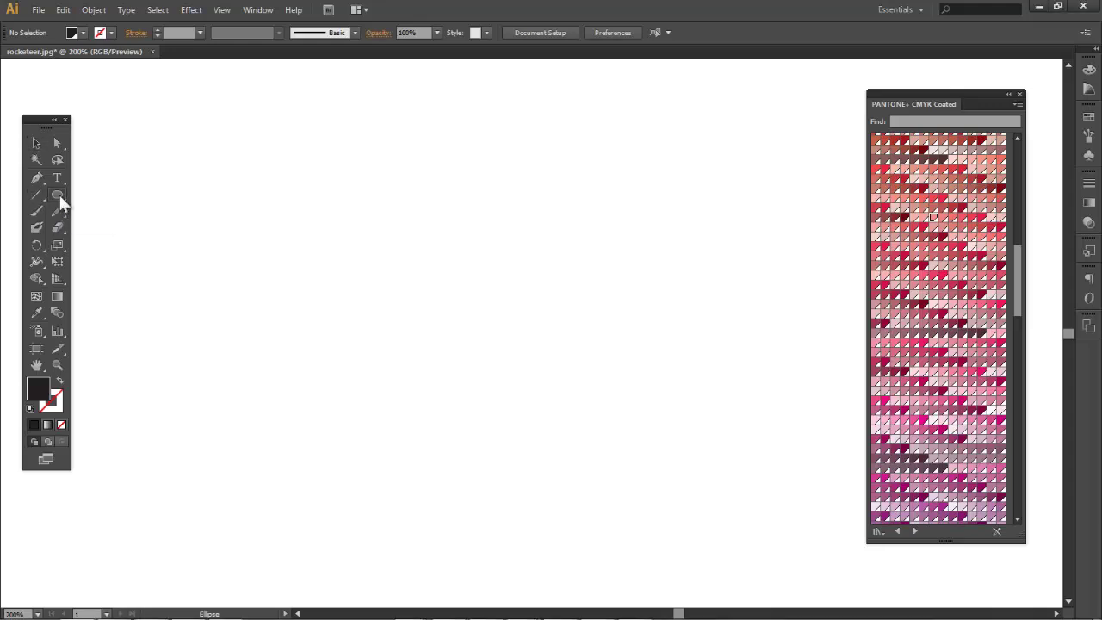
click(59, 192)
click(57, 179)
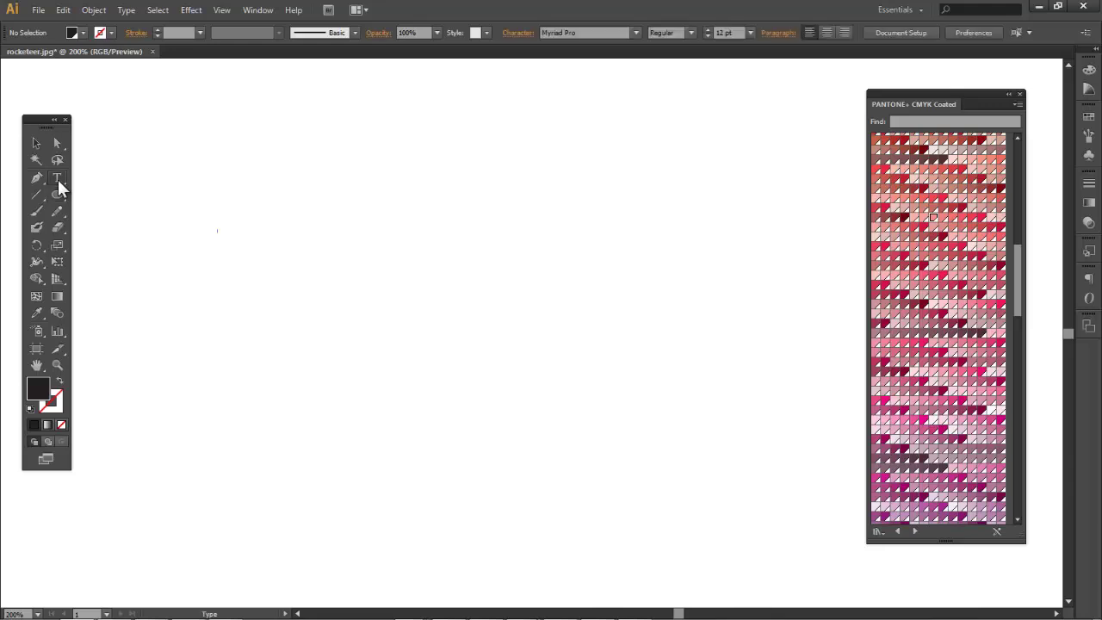
Type a capital M on the artboard and select it as a text object.
click(241, 271)
text(M)
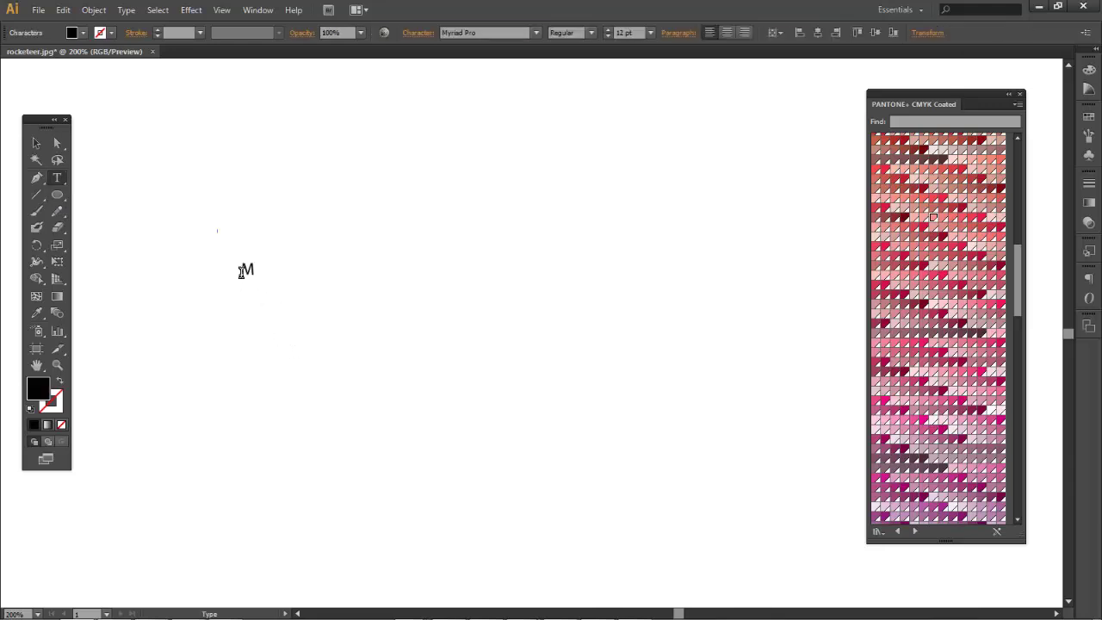
click(37, 142)
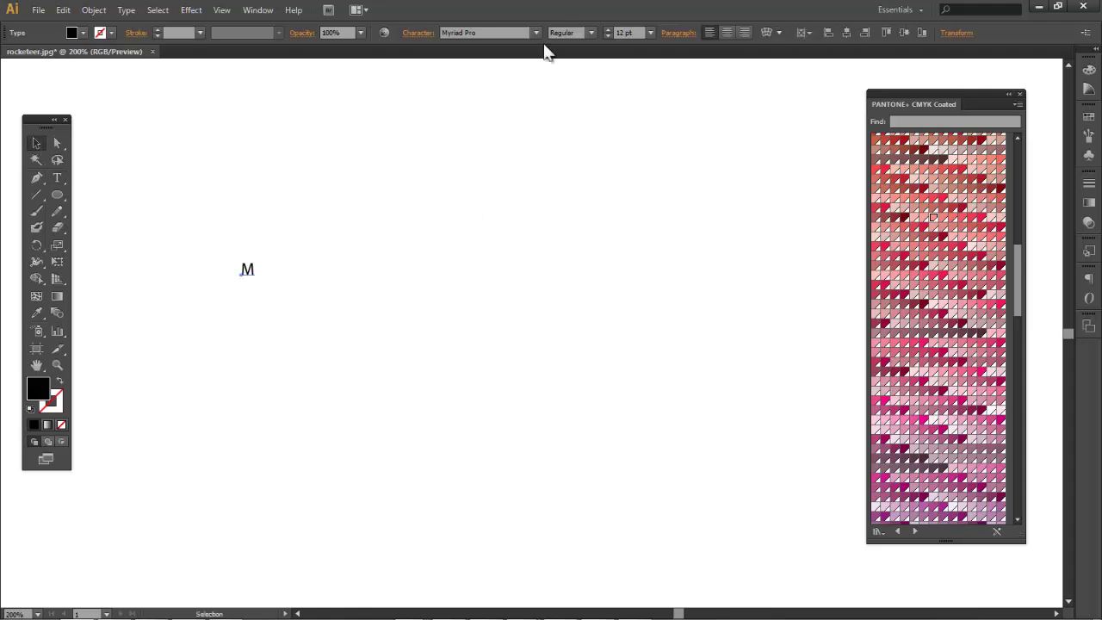
Enlarge the M from 72 pt to about 190 pt and move it down and right.
click(650, 33)
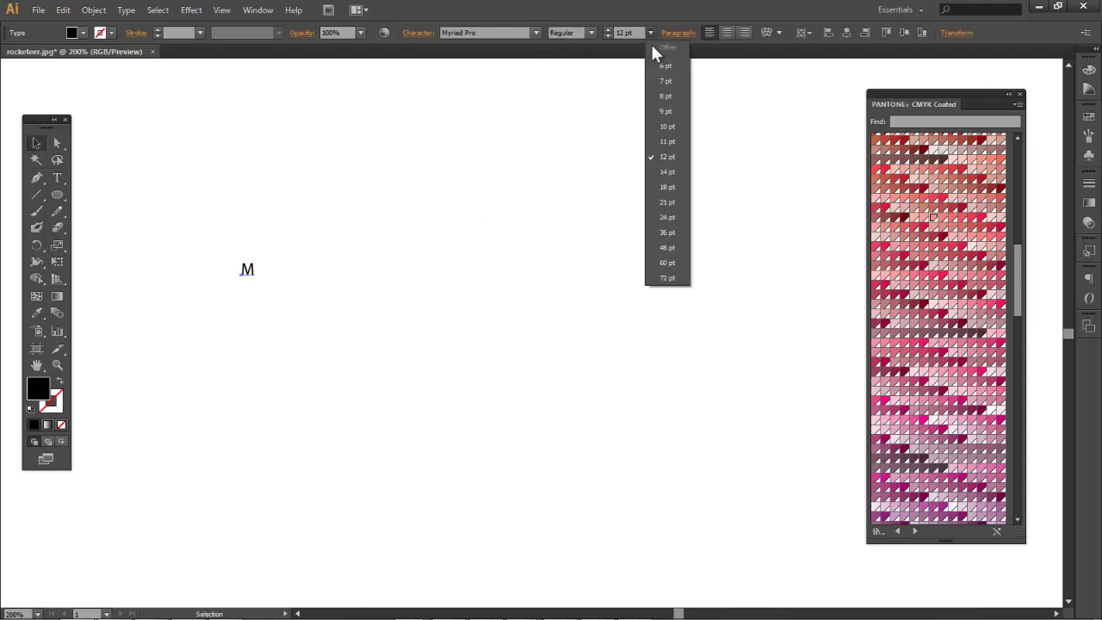
click(656, 277)
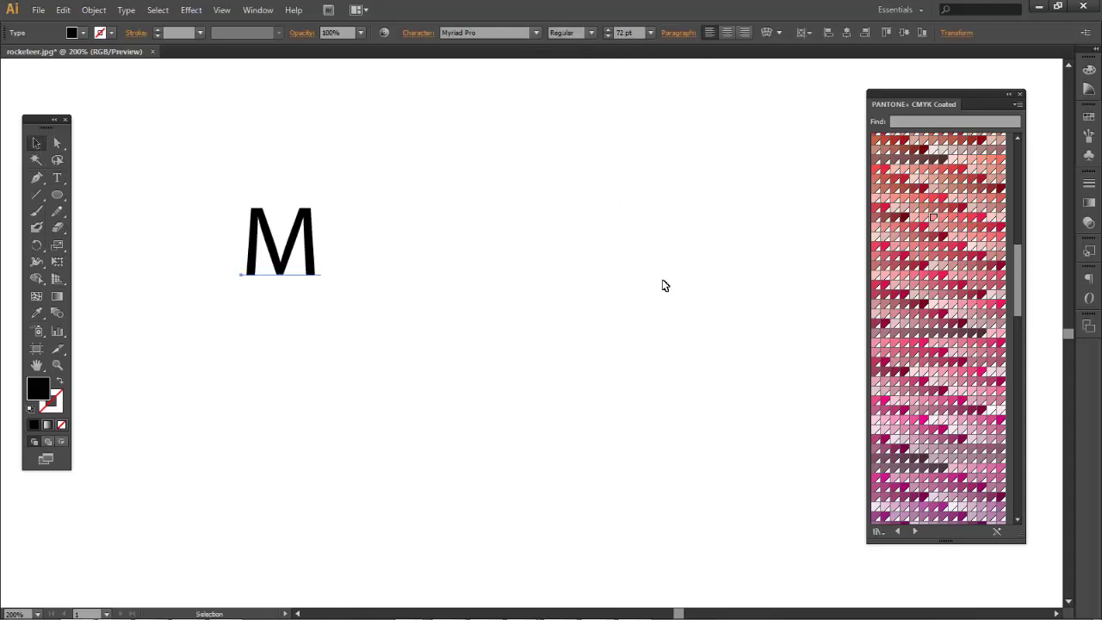
click(528, 33)
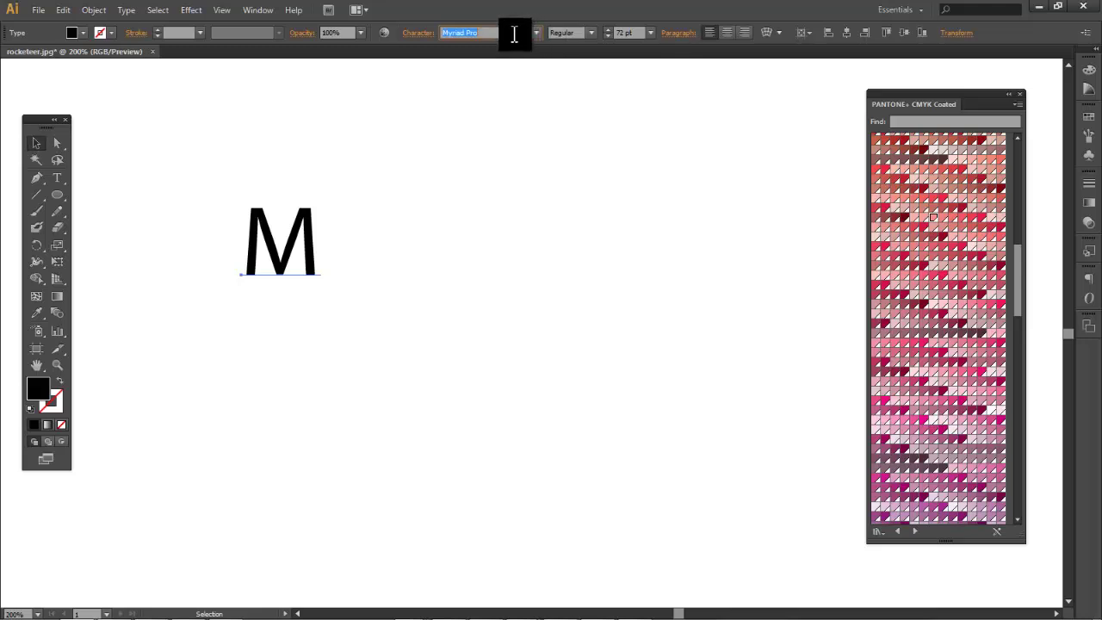
click(607, 29)
drag(609, 29, 609, 29)
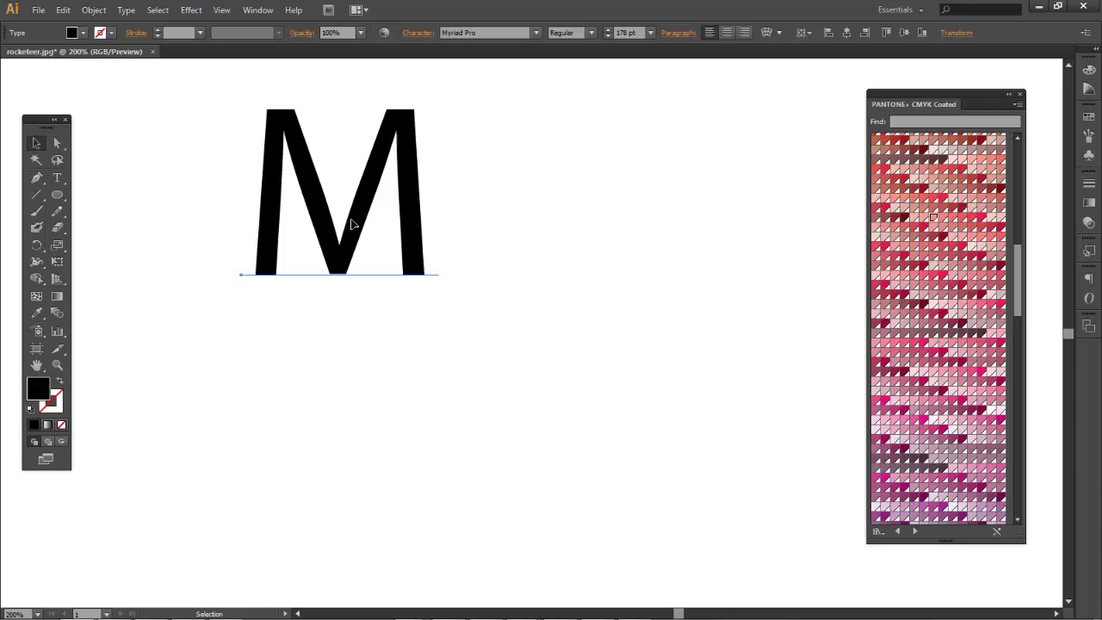
drag(411, 196, 479, 297)
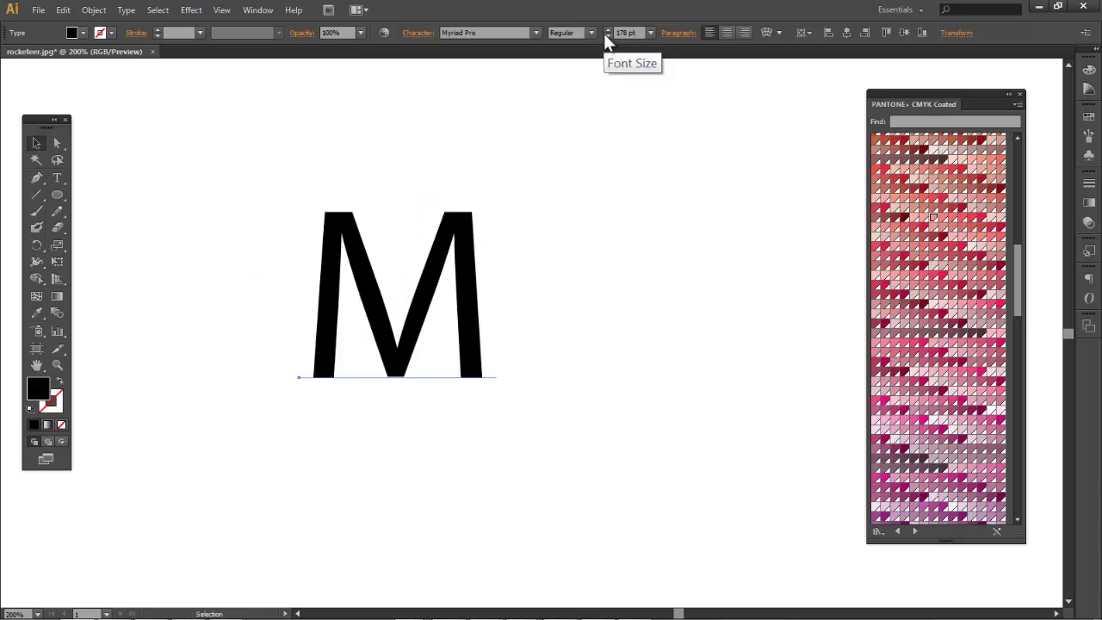
drag(609, 29, 609, 31)
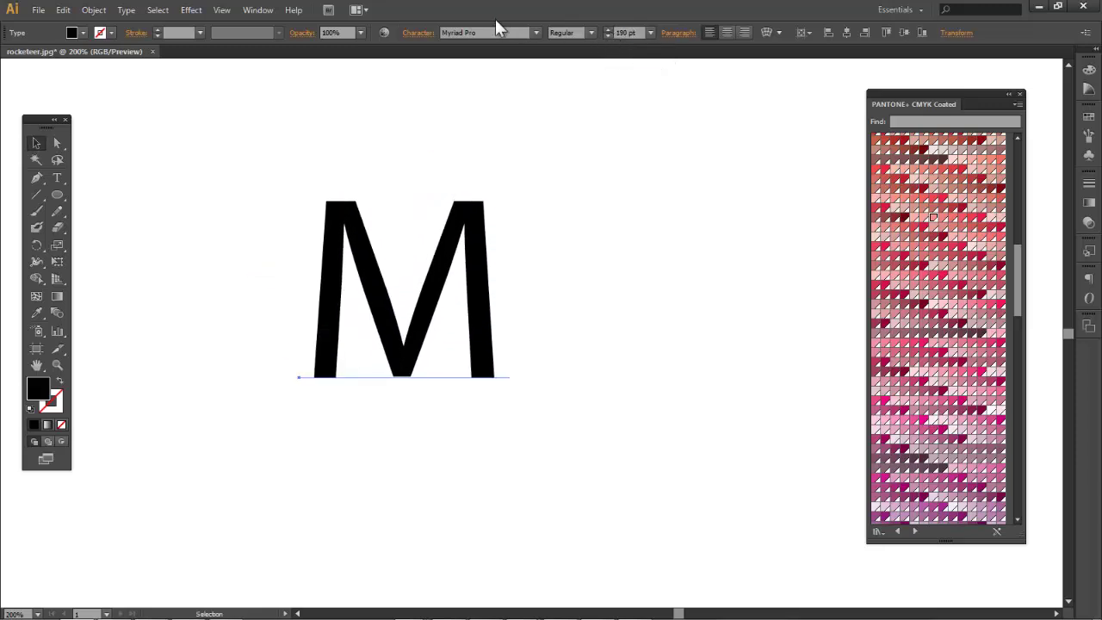
Try fonts on the M, including National Codes and NATOKit, settling on Nuptial Script Medium.
click(484, 32)
key(Down)
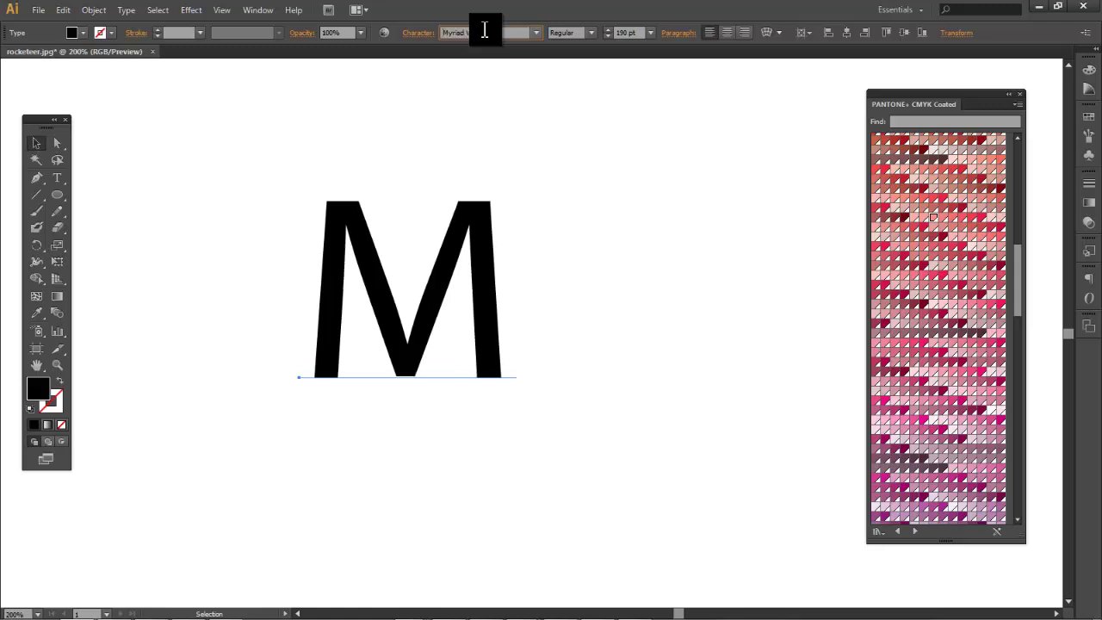
key(Down)
key(Down)
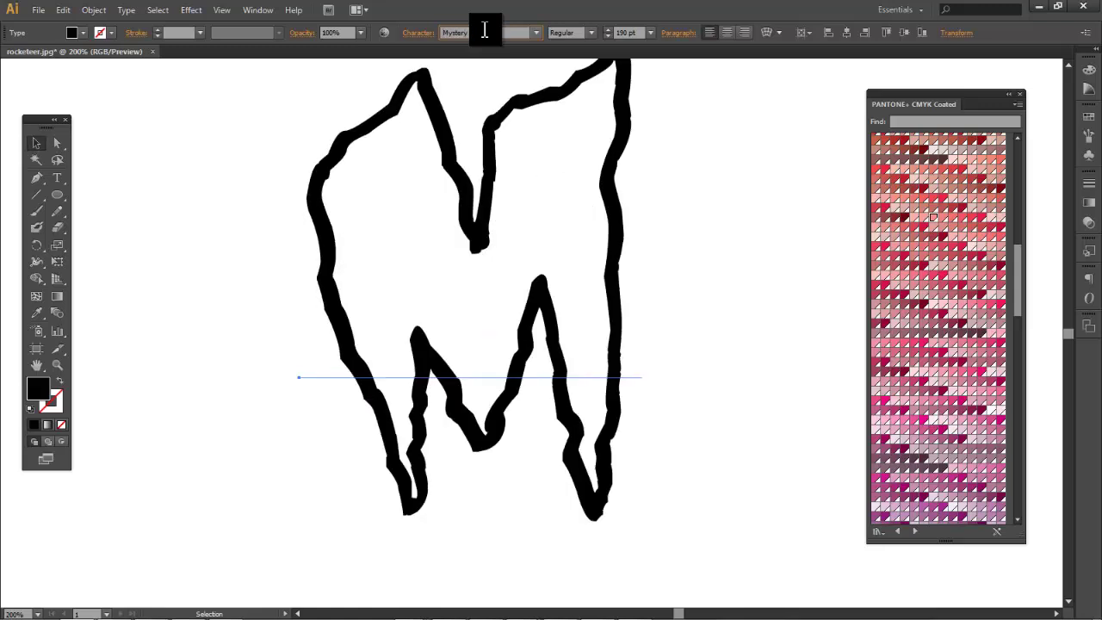
key(Down)
key(Down)
key(Down)
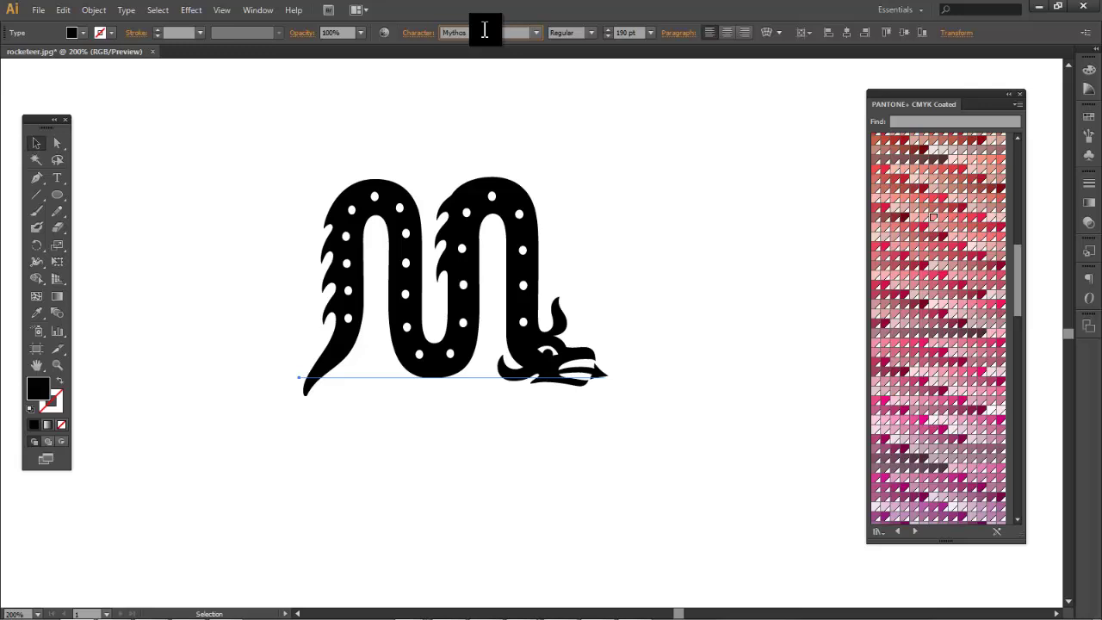
click(535, 32)
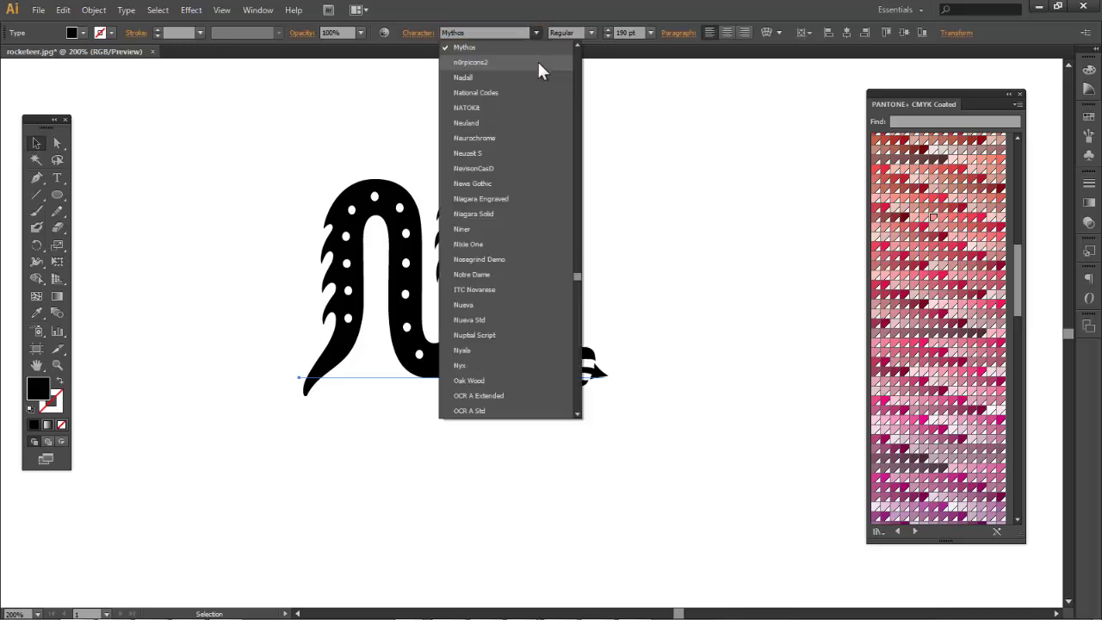
click(534, 101)
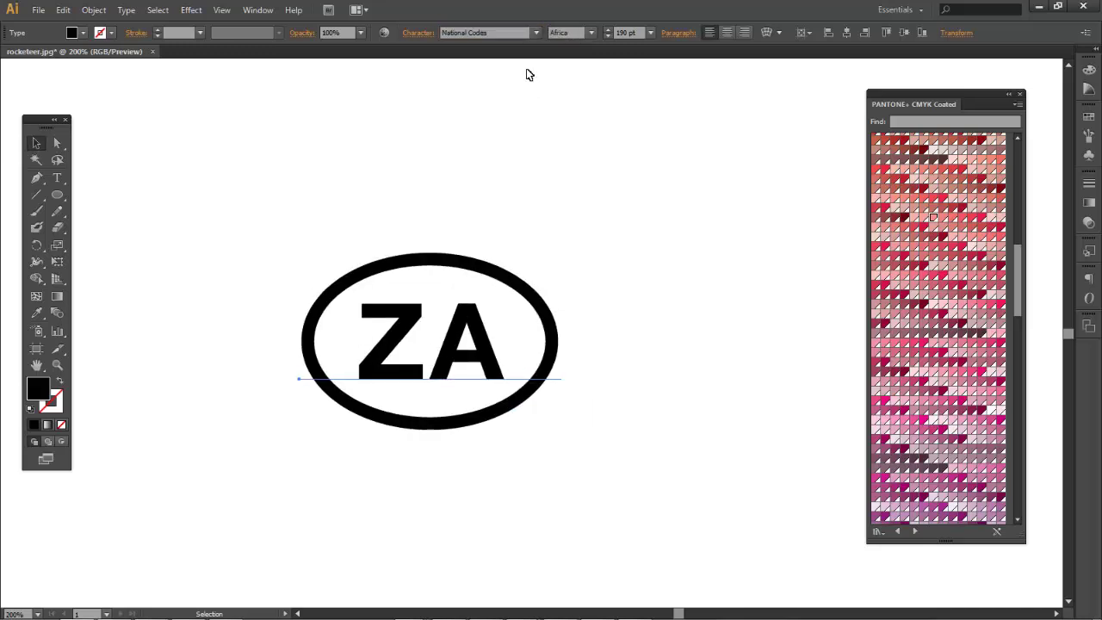
click(488, 33)
text(NATOKit)
key(Return)
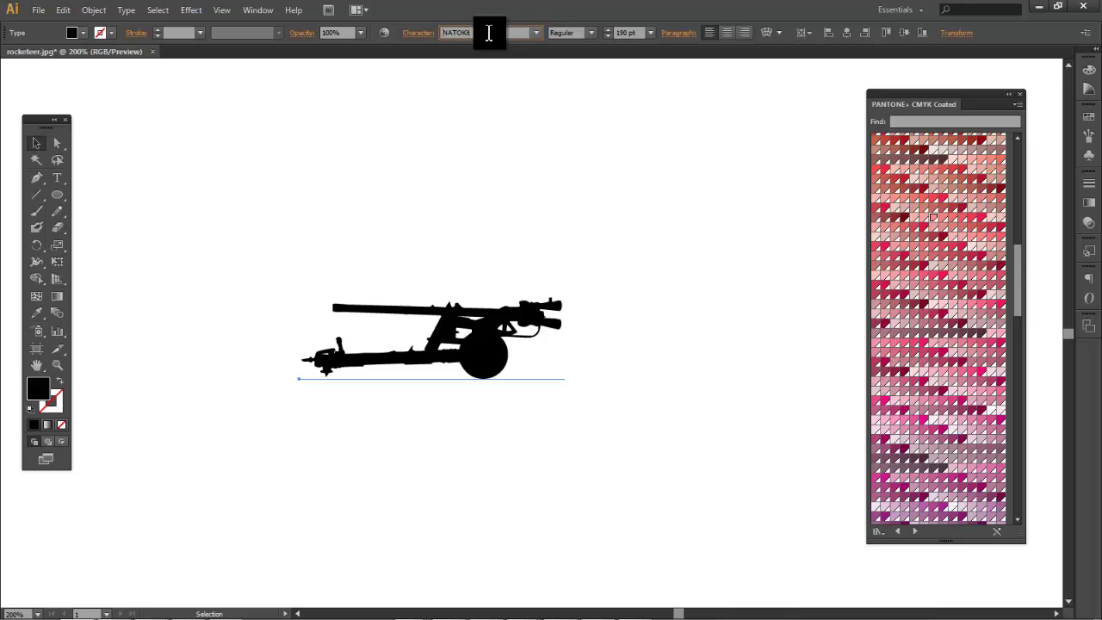
key(Down)
key(Down)
key(Down)
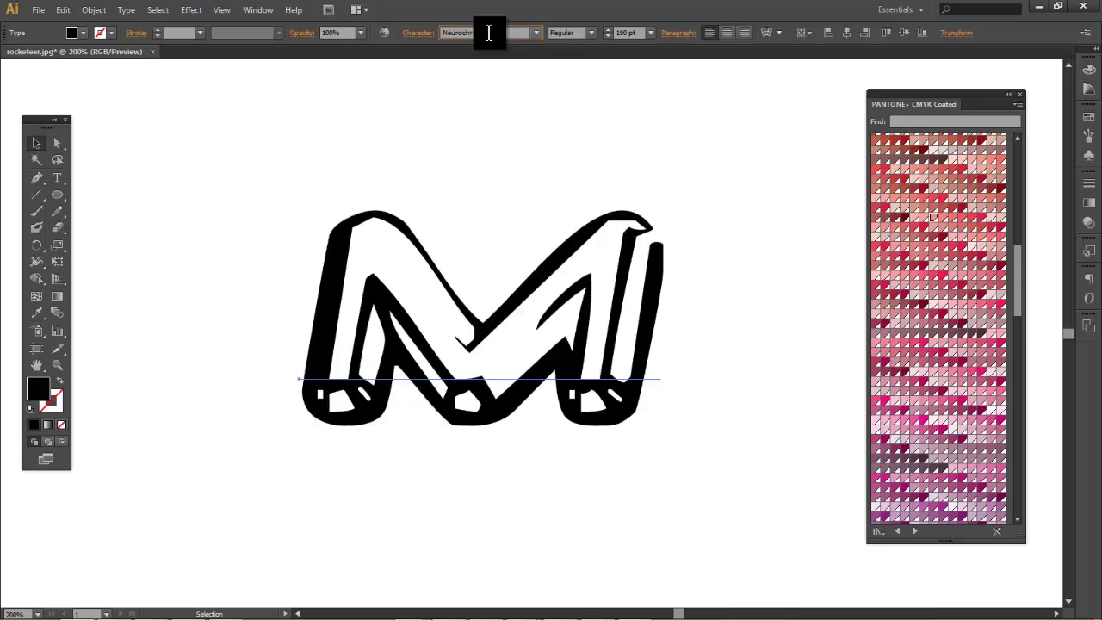
key(Down)
key(Down)
key(Down)
key(Down)
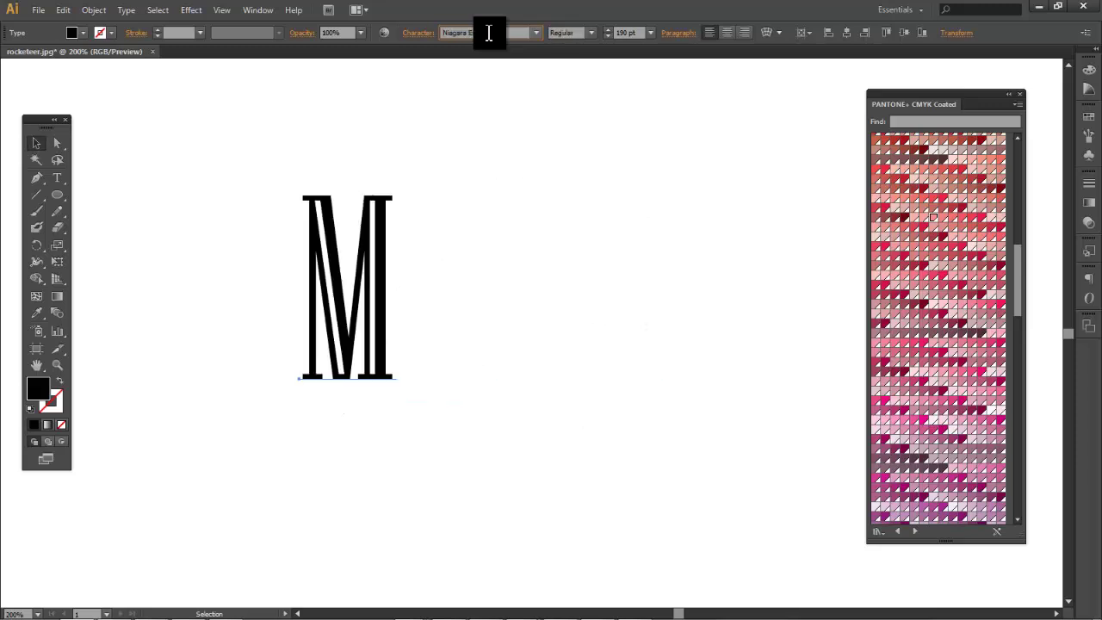
key(Down)
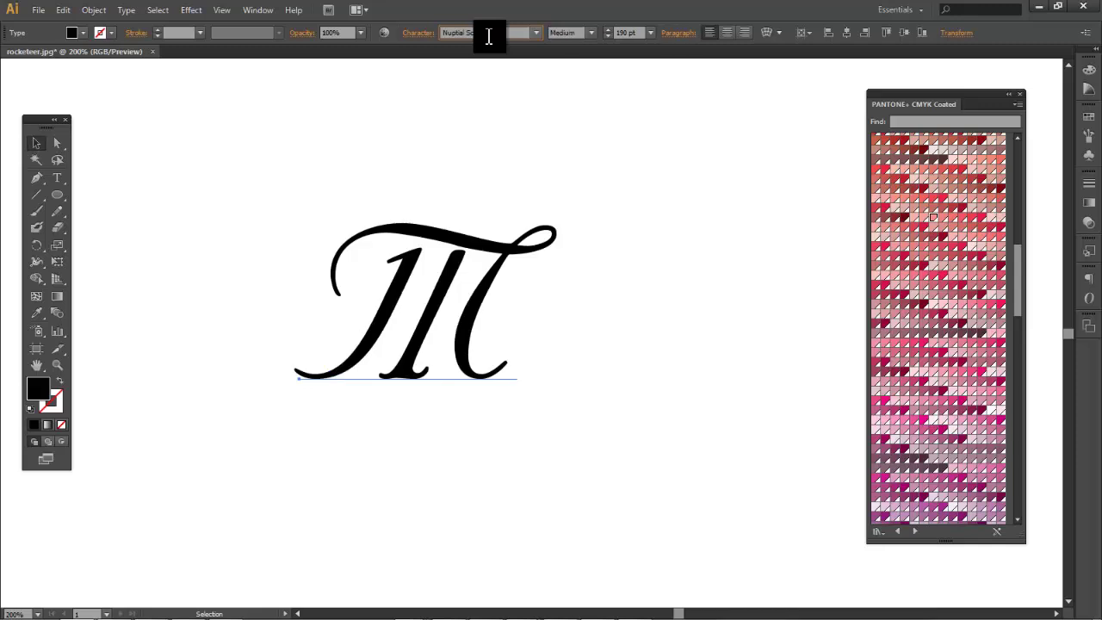
Raise the script M to 260 pt and move it down and left.
click(609, 29)
click(609, 29)
click(608, 29)
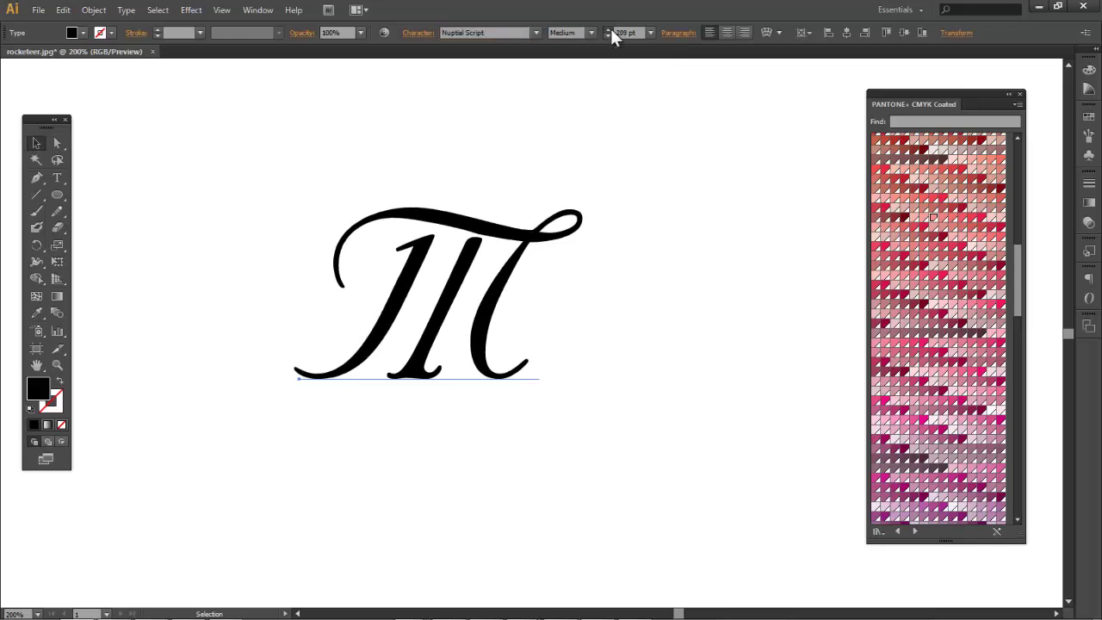
click(609, 29)
click(608, 29)
click(608, 29)
click(609, 29)
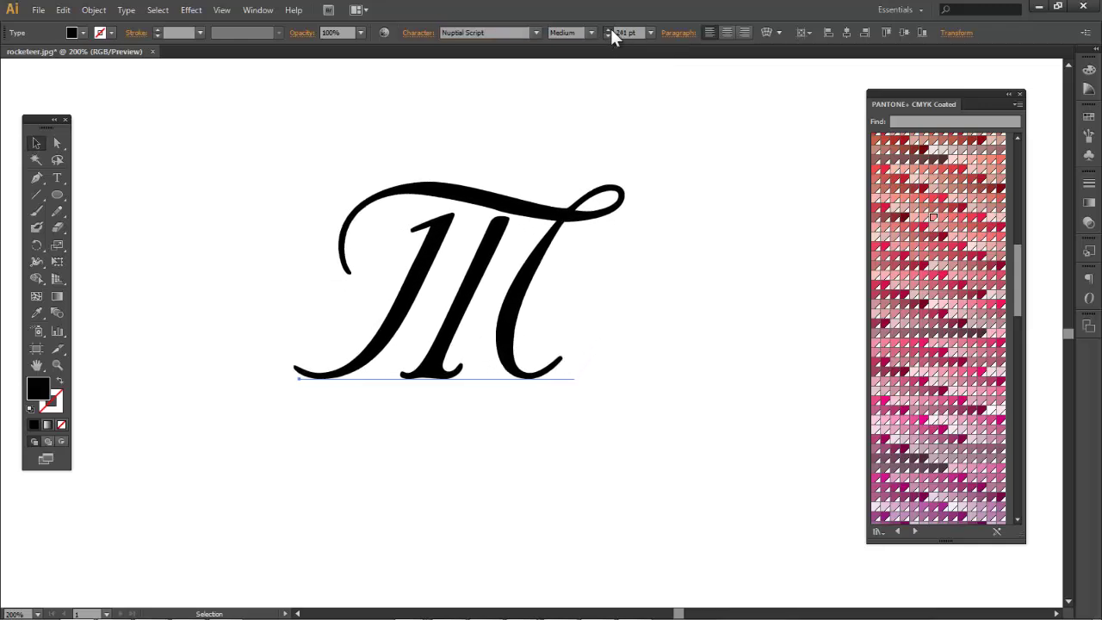
click(608, 29)
click(608, 29)
click(609, 29)
click(609, 29)
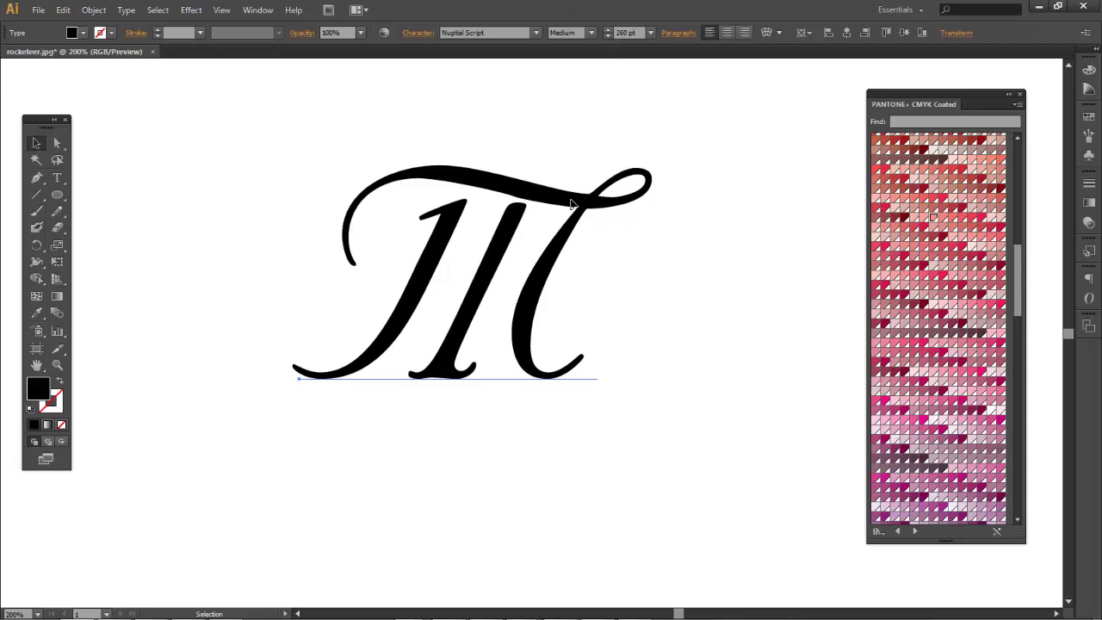
drag(568, 205, 543, 223)
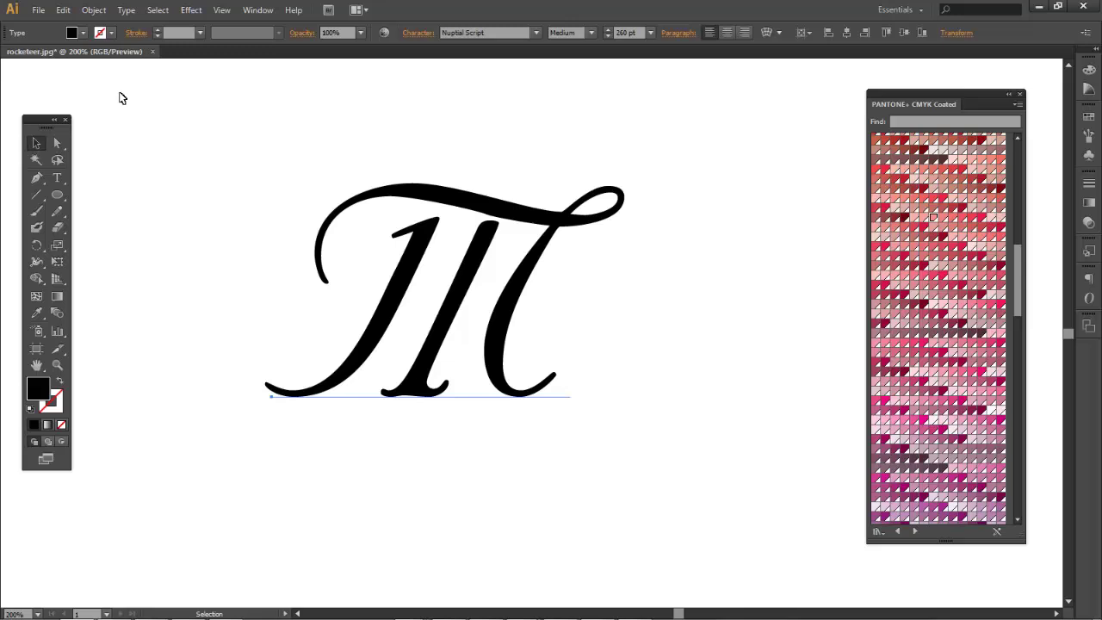
Give the M a tan outline stroke of 13 pt.
click(111, 32)
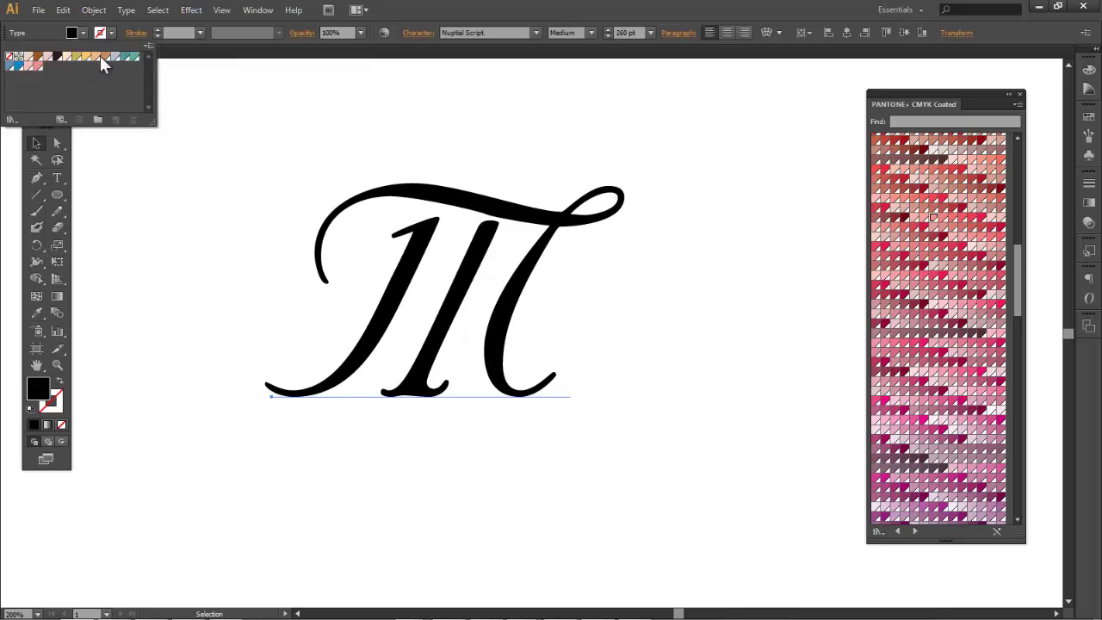
click(104, 58)
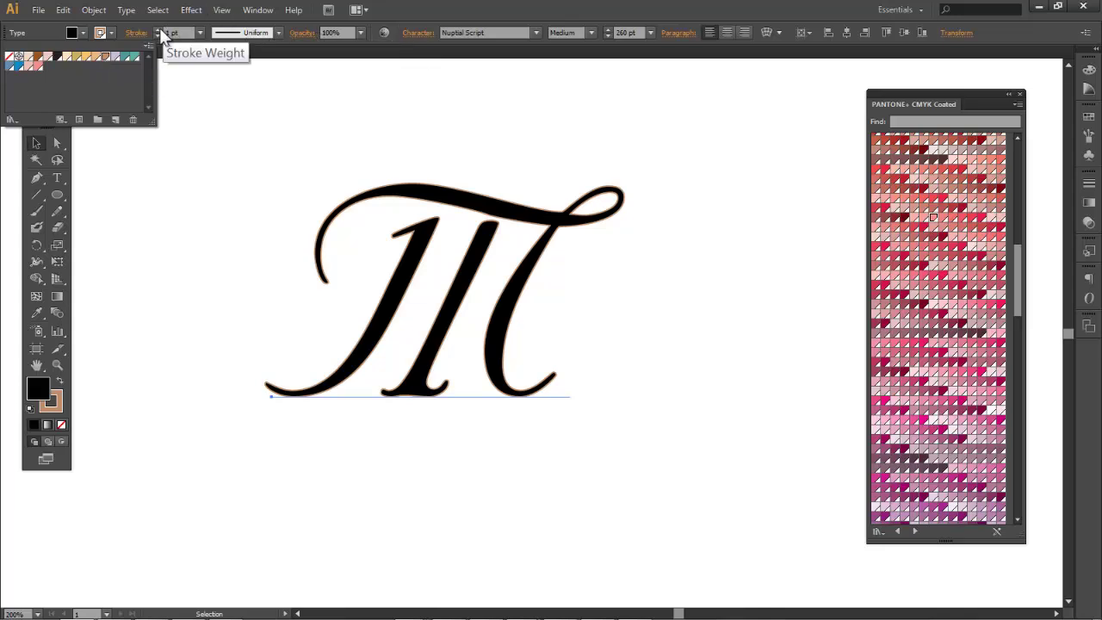
key(Escape)
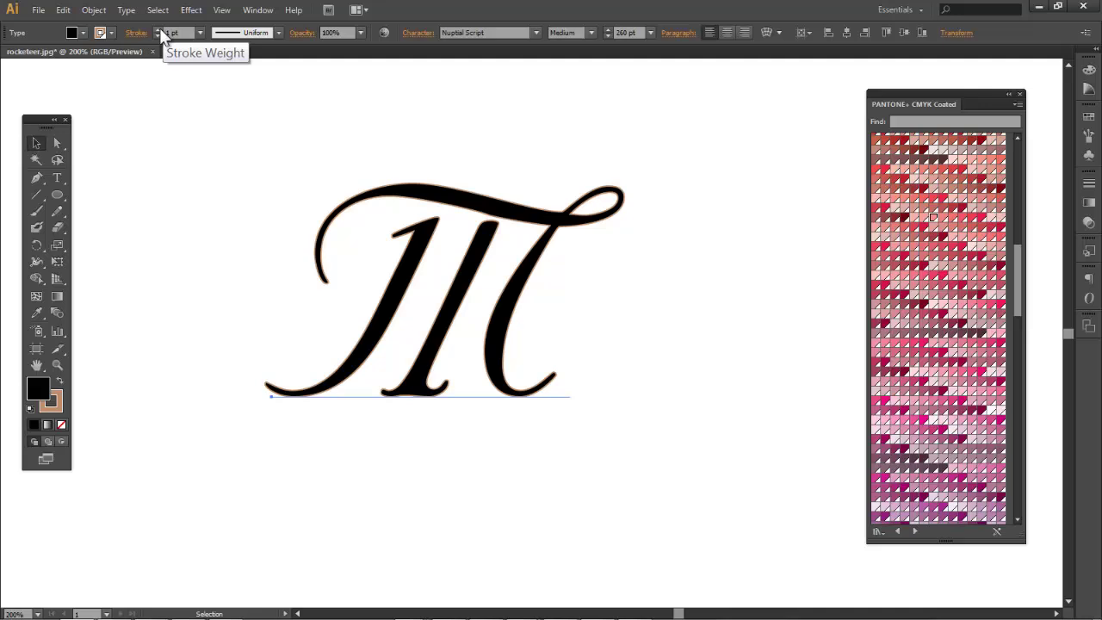
click(159, 29)
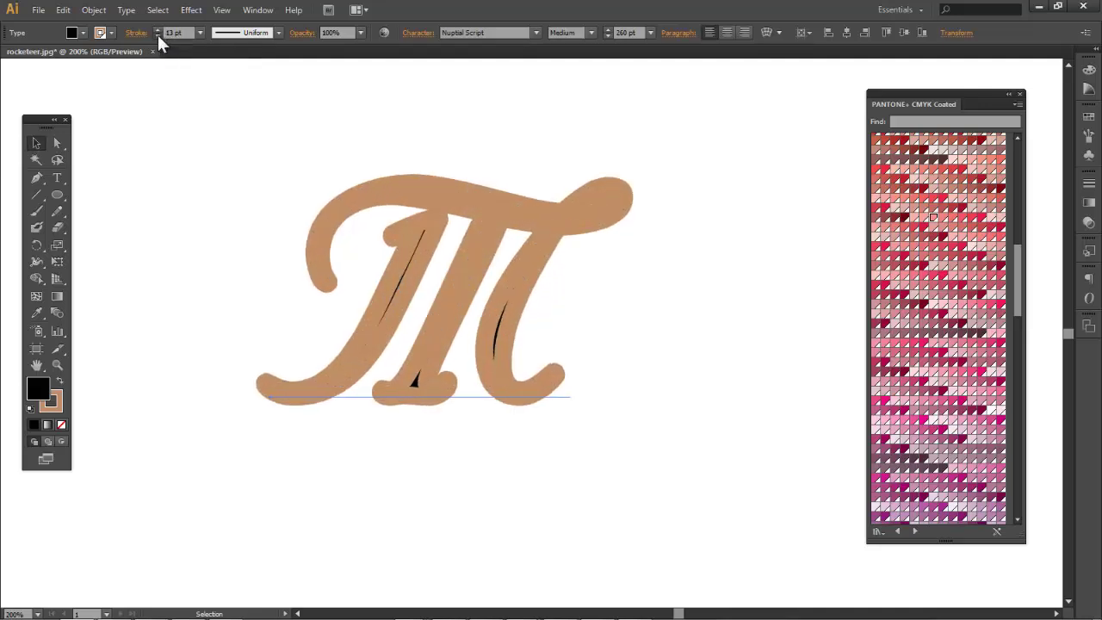
Reduce the stroke weight to 8 pt and recolour it teal from the Pantone swatches.
click(157, 36)
click(158, 35)
click(157, 36)
click(158, 36)
click(157, 35)
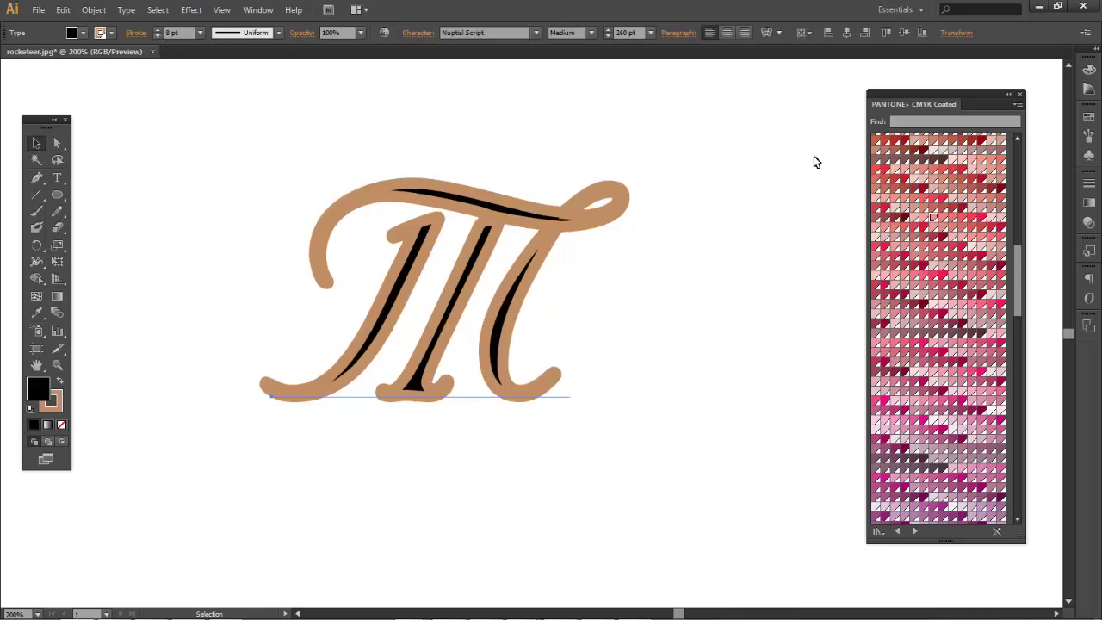
click(981, 160)
Open the Appearance panel via Window and float it apart from the swatches.
click(1089, 327)
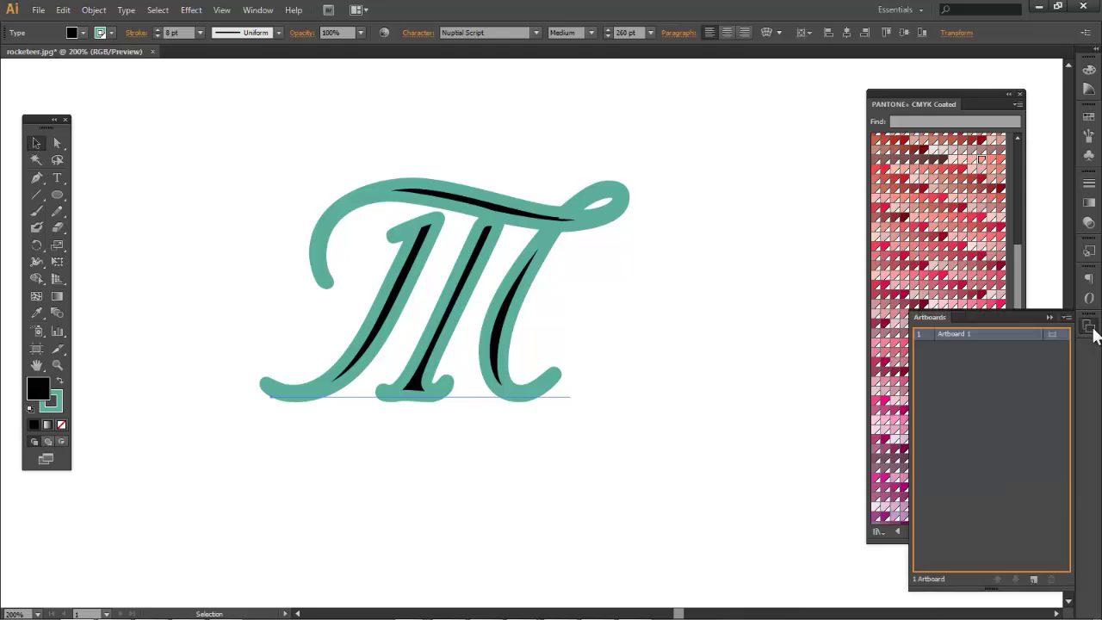
click(1088, 280)
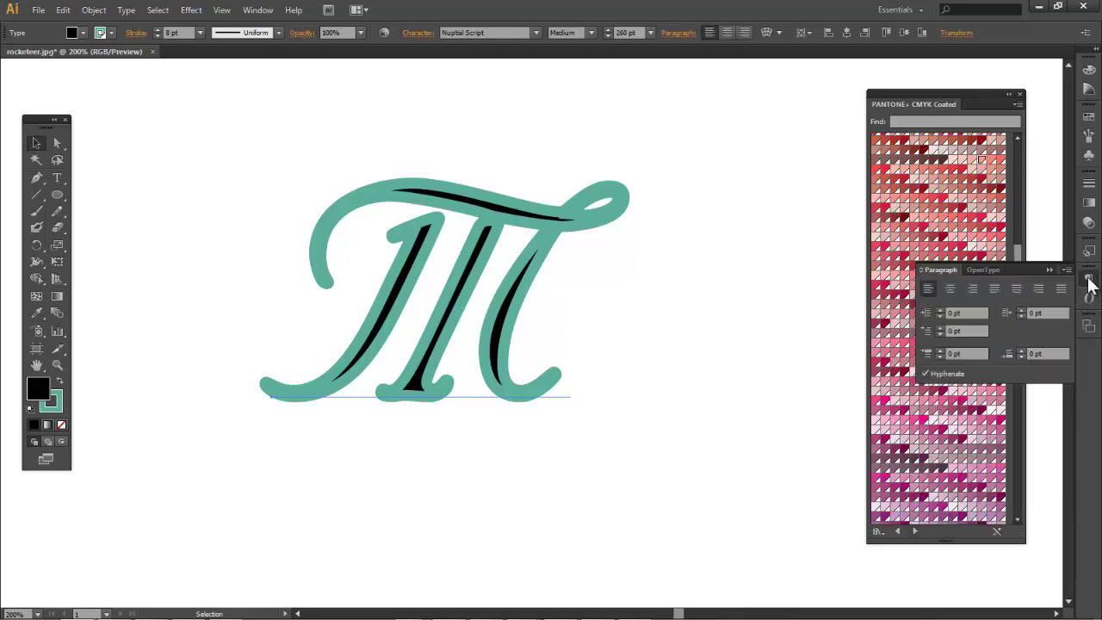
click(1089, 277)
click(257, 11)
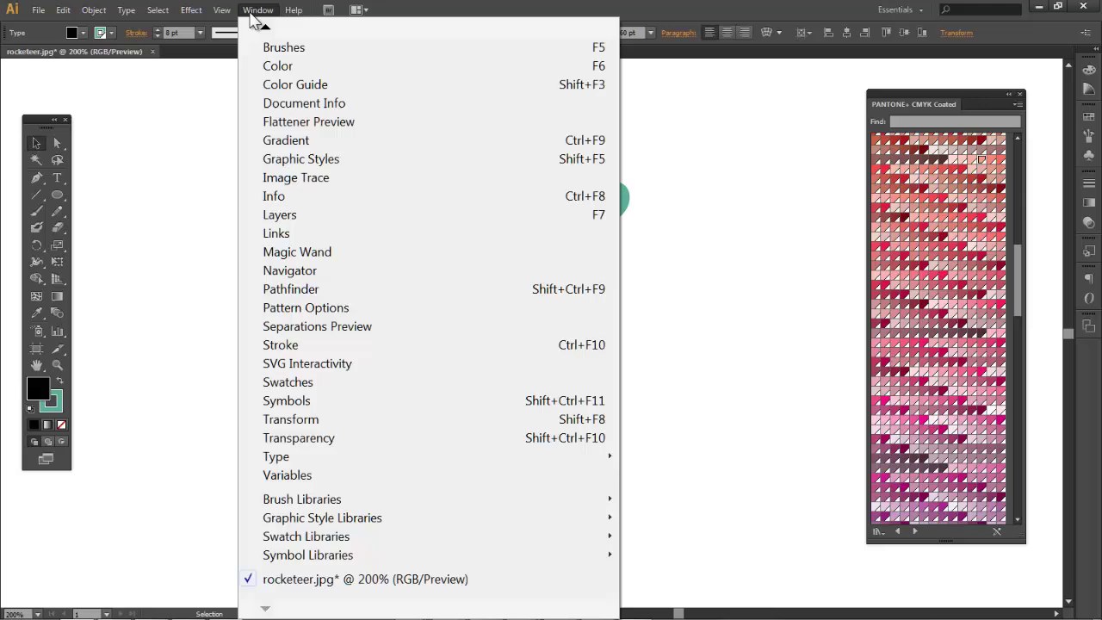
mouse_move(273, 29)
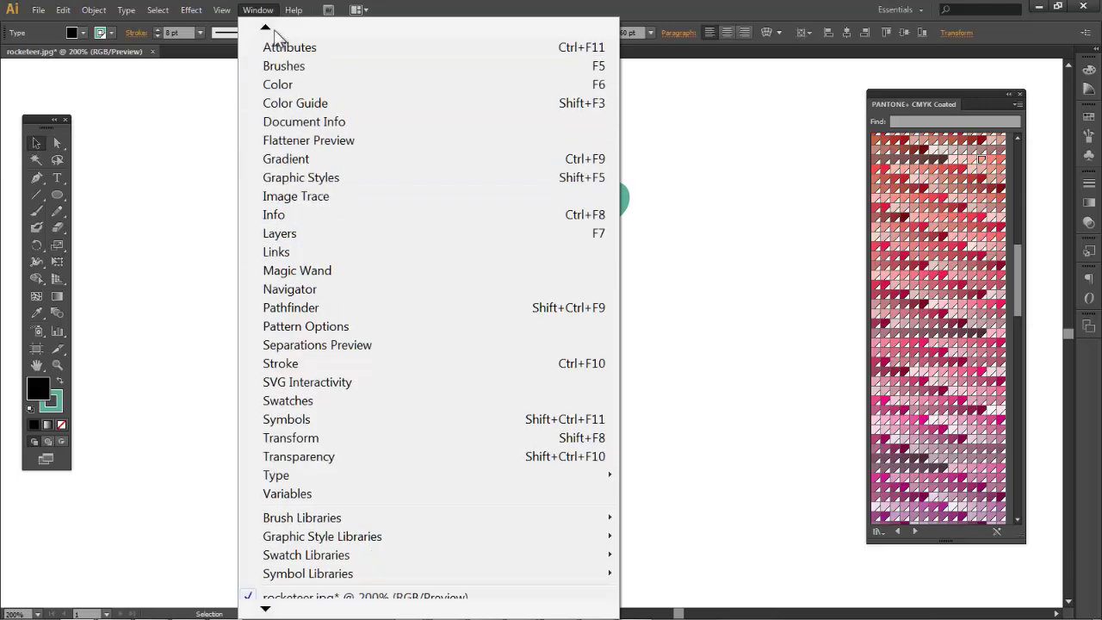
click(294, 84)
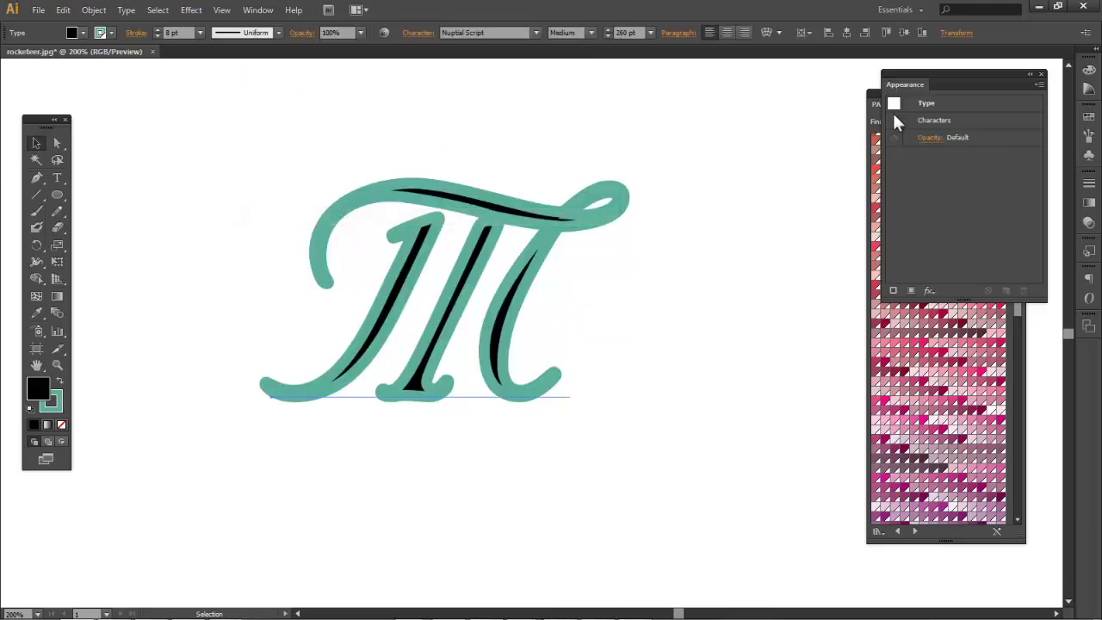
drag(898, 73, 700, 109)
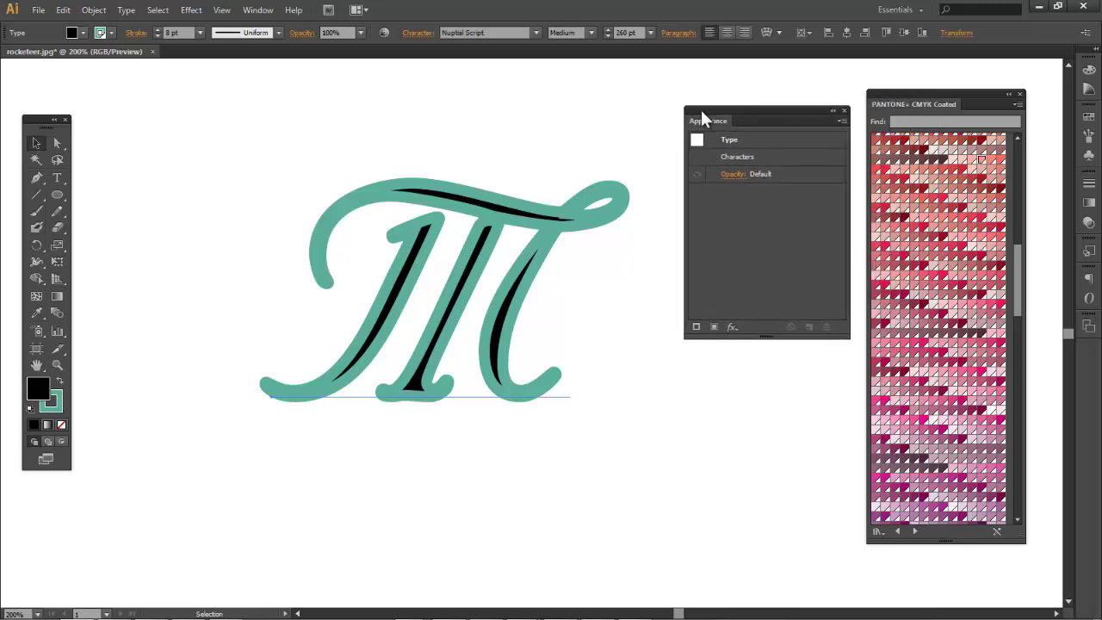
Inspect the characters' stroke settings in Appearance, then reselect the whole type object.
double_click(569, 220)
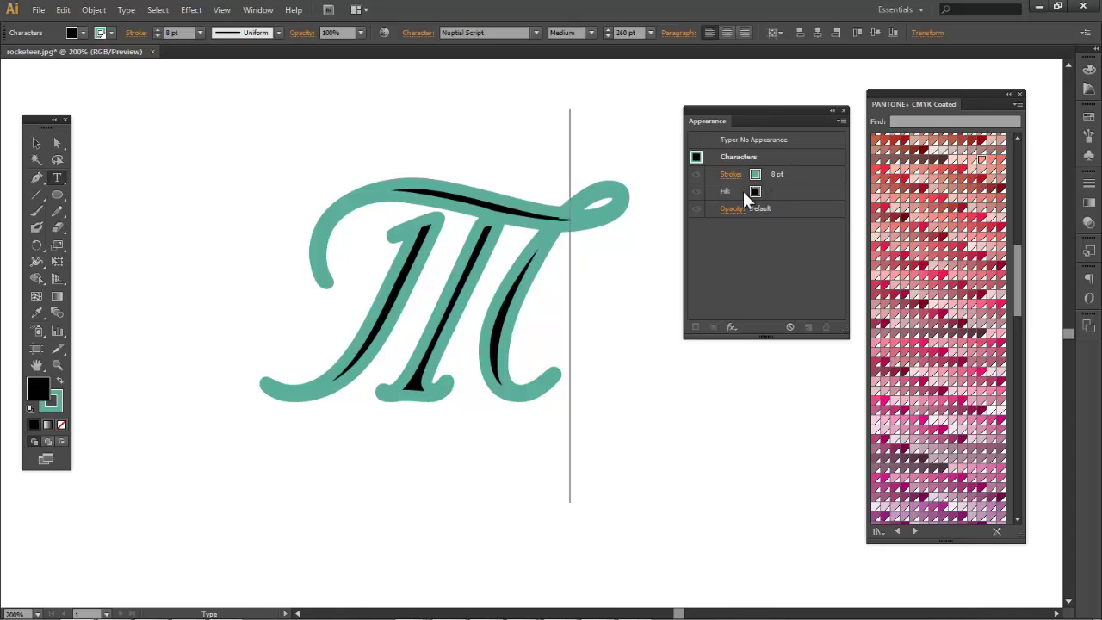
click(788, 174)
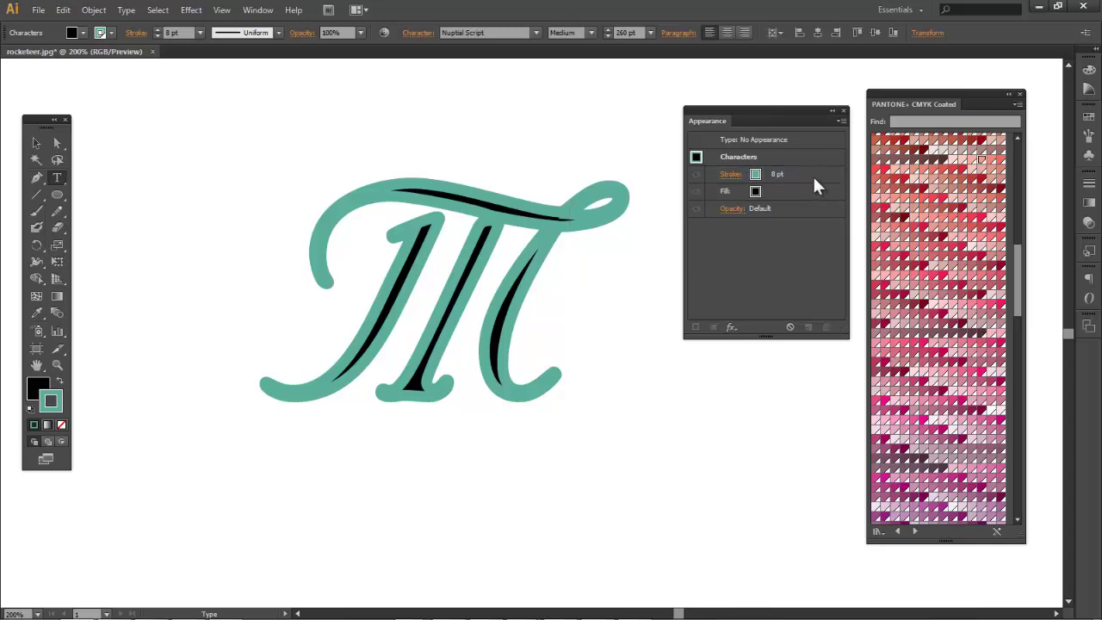
click(806, 174)
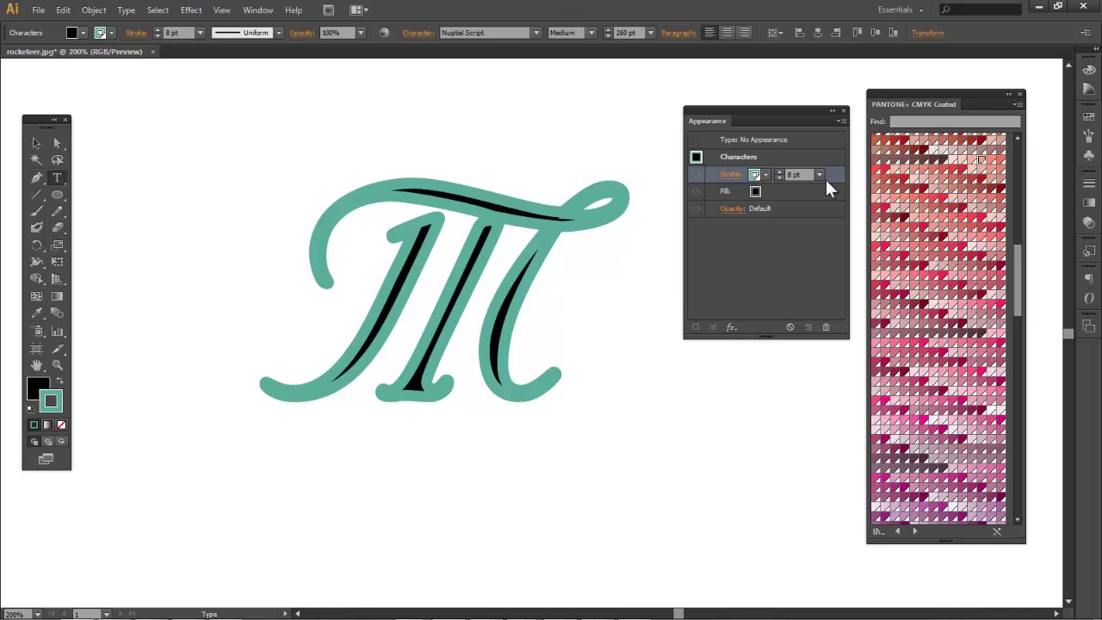
click(818, 245)
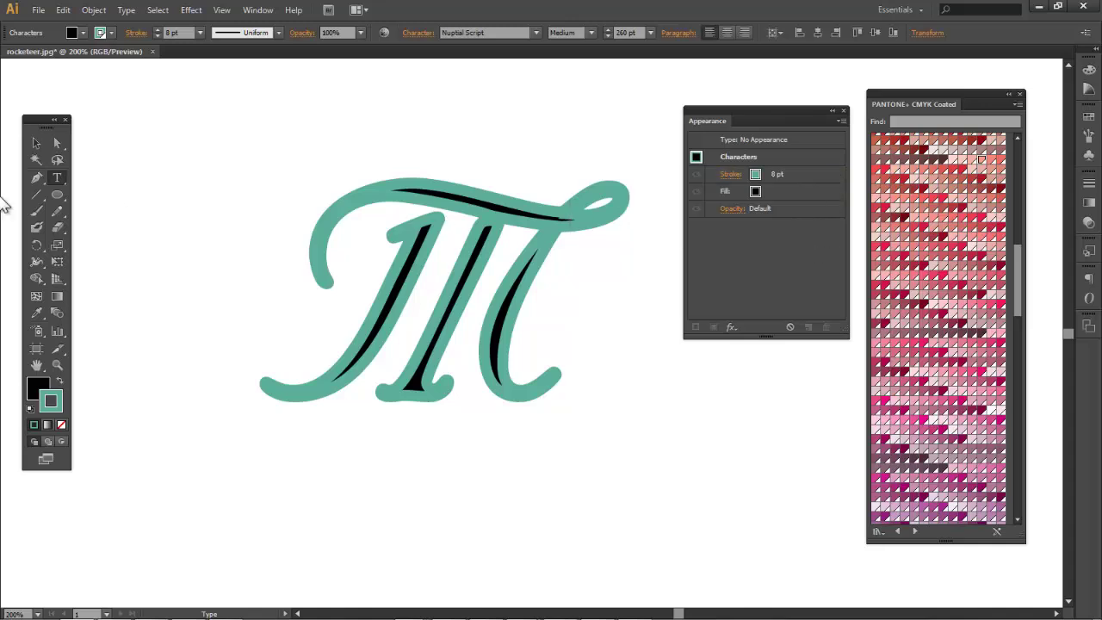
click(36, 144)
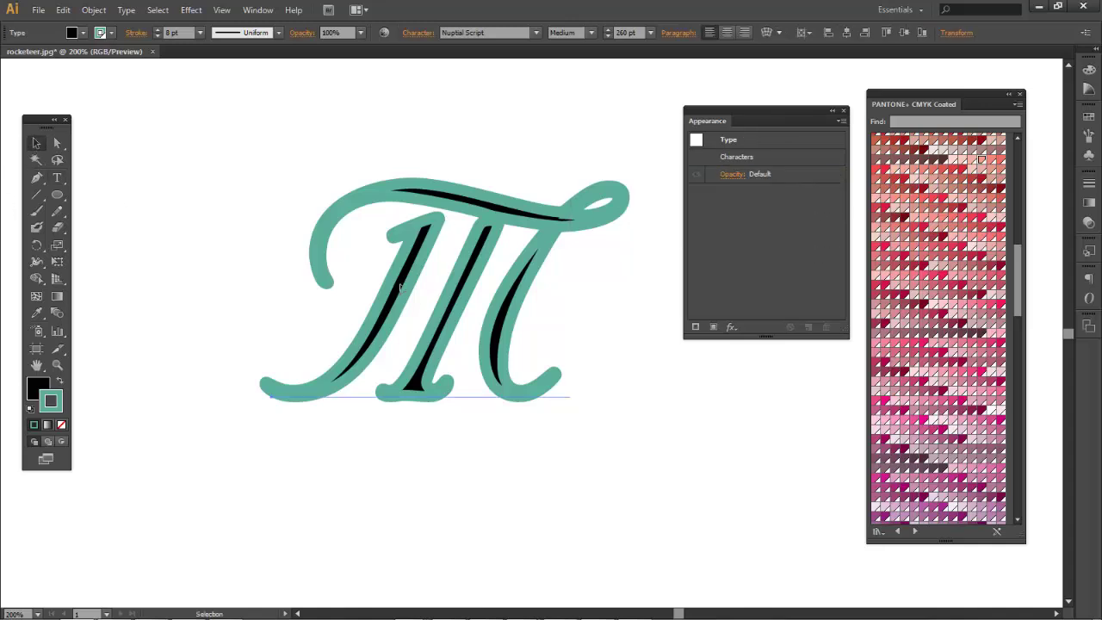
right_click(474, 255)
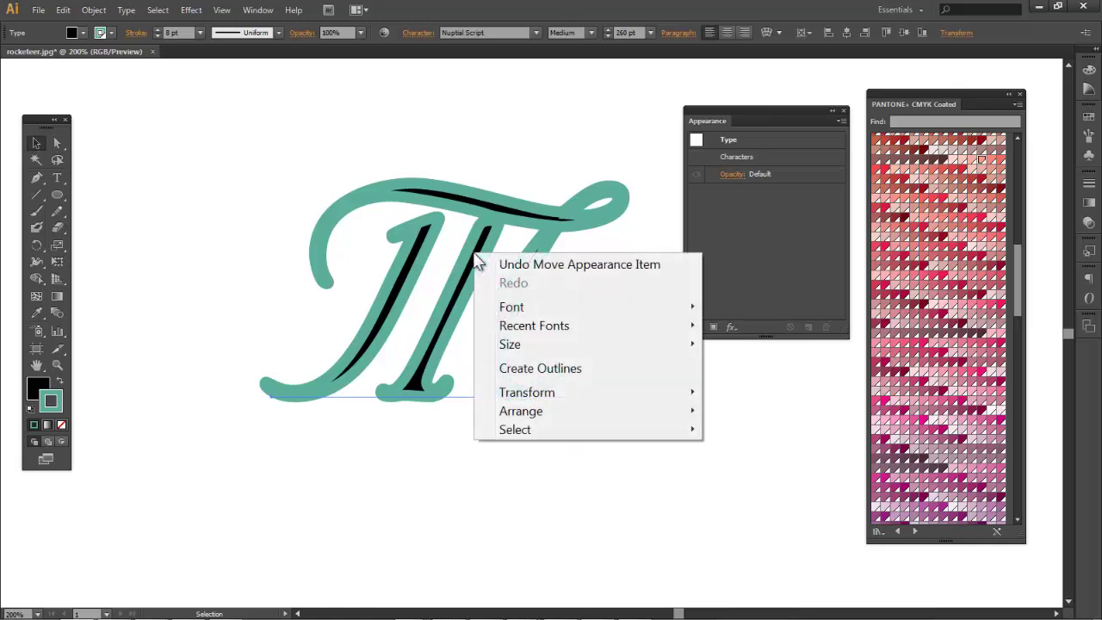
Convert the M lettering to outlines and check the result up close.
click(527, 370)
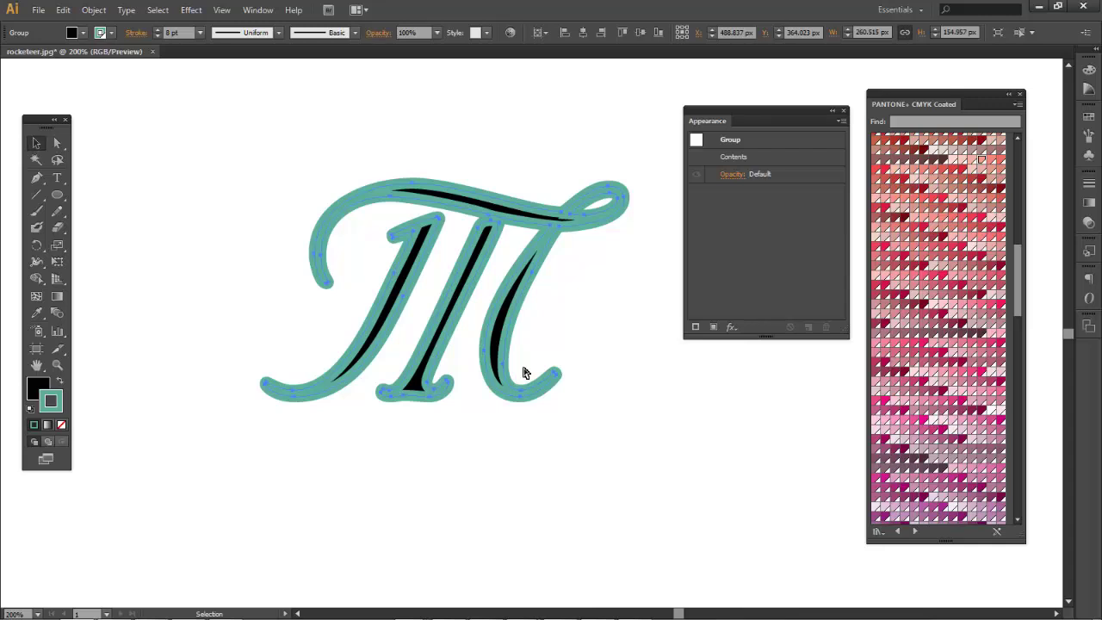
key(ctrl+plus)
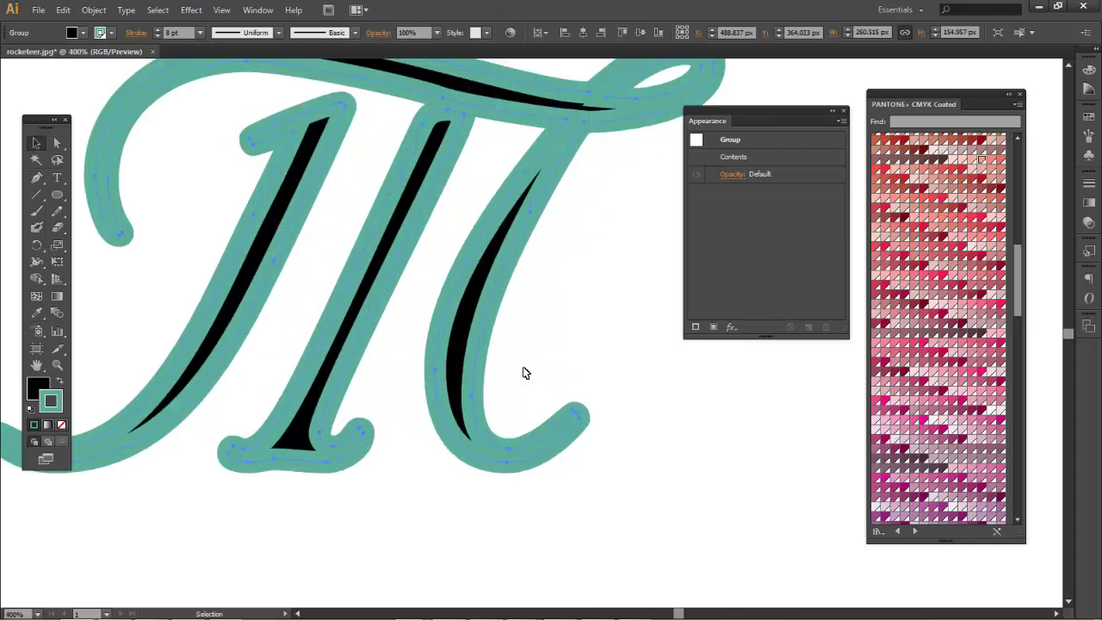
key(a)
key(ctrl+minus)
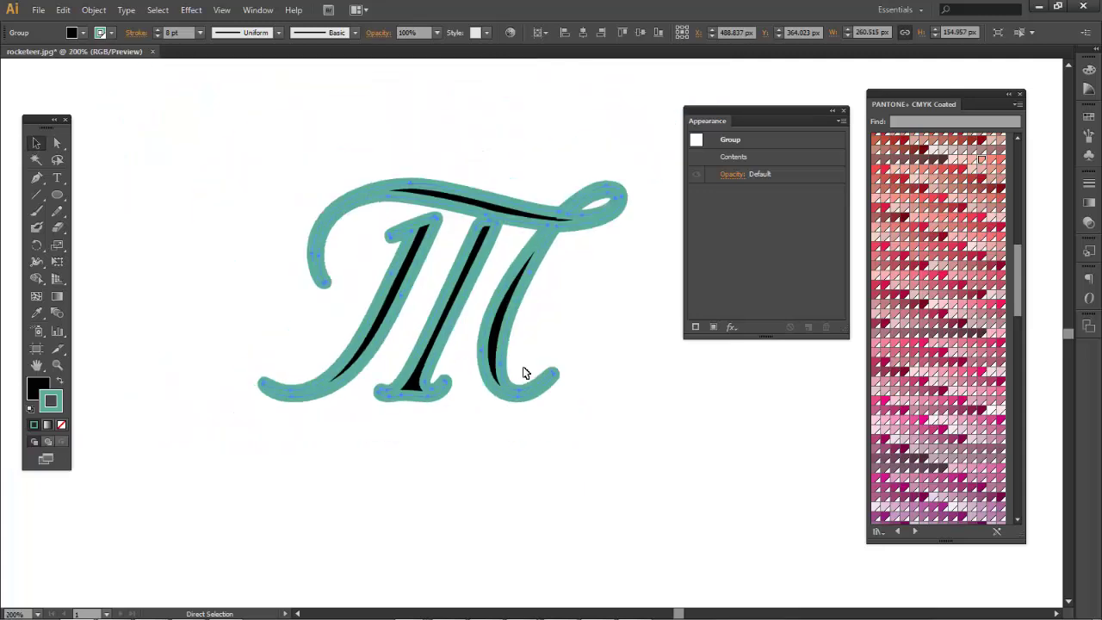
key(v)
Inside the outlined group, move the teal stroke below the black fill in Appearance.
double_click(541, 222)
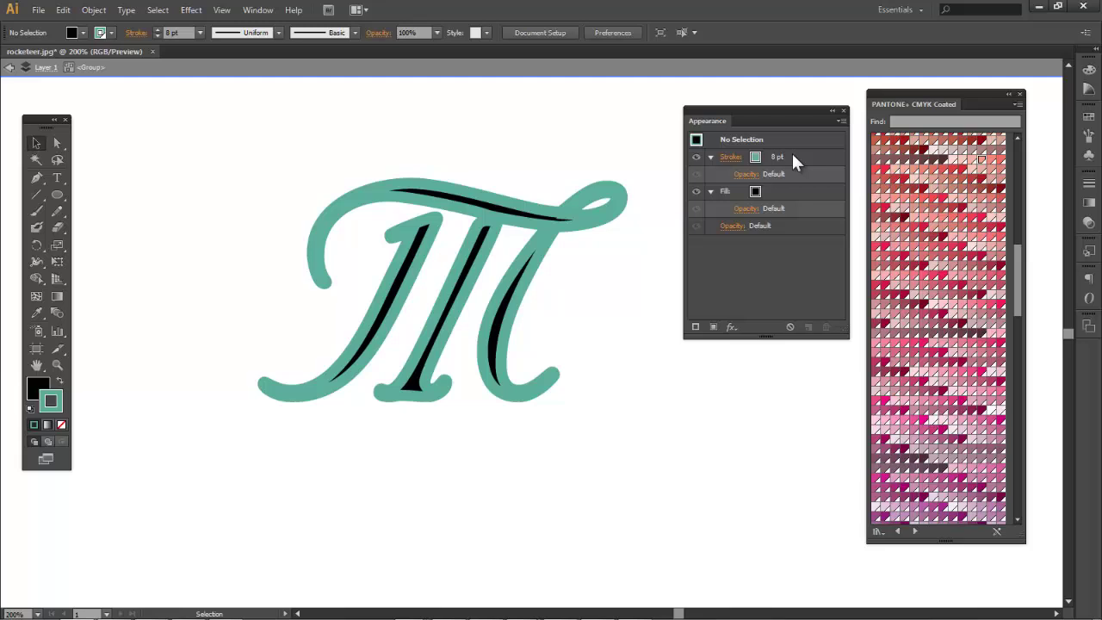
click(792, 157)
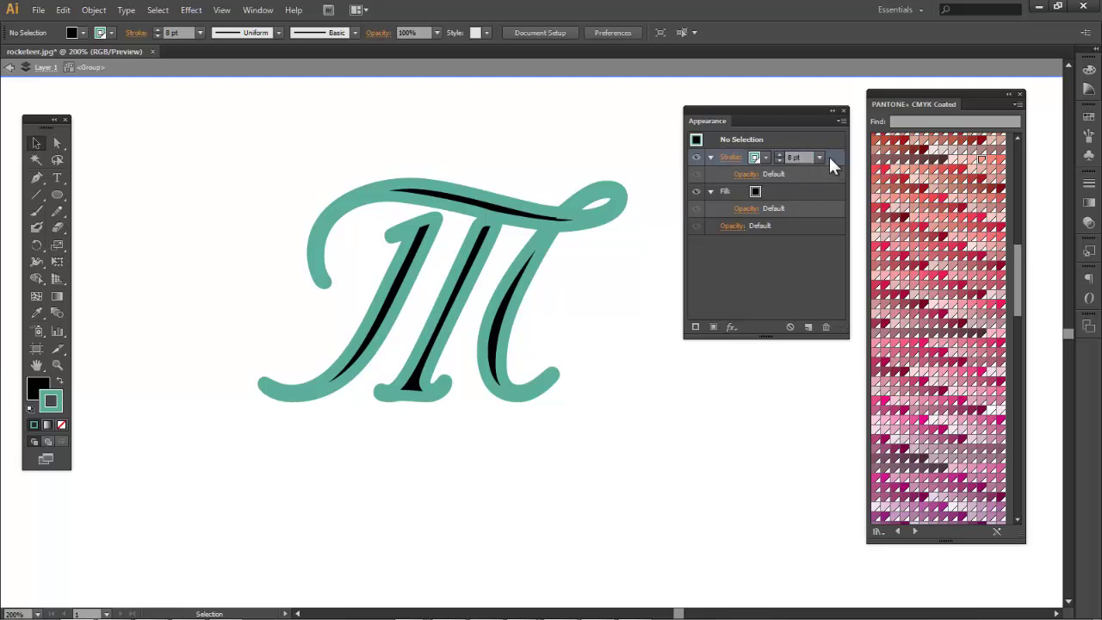
drag(828, 157, 816, 190)
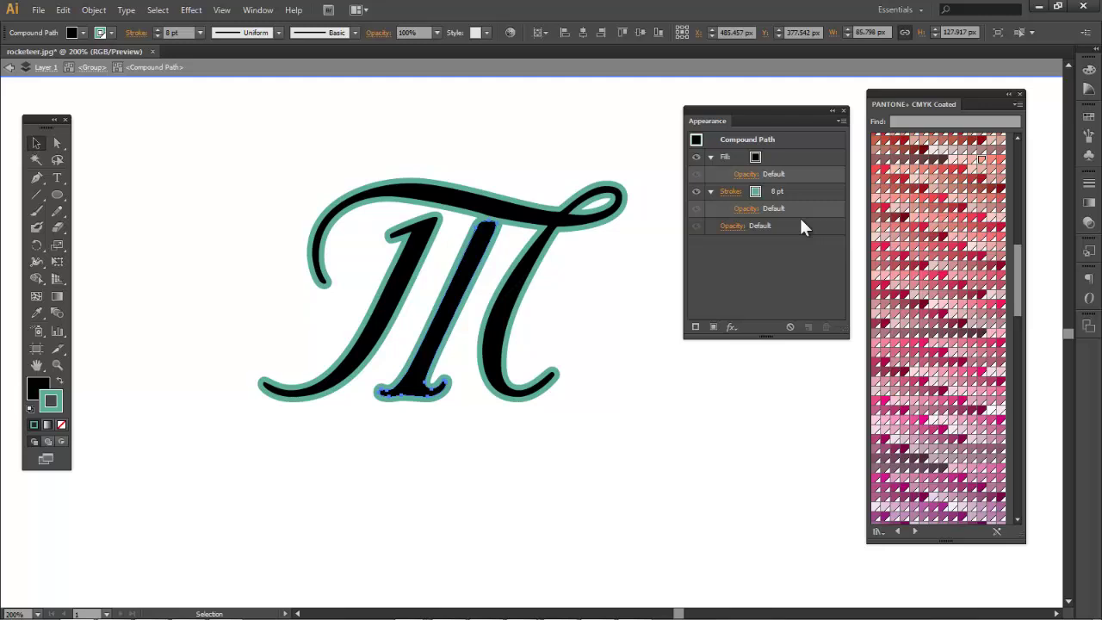
click(462, 118)
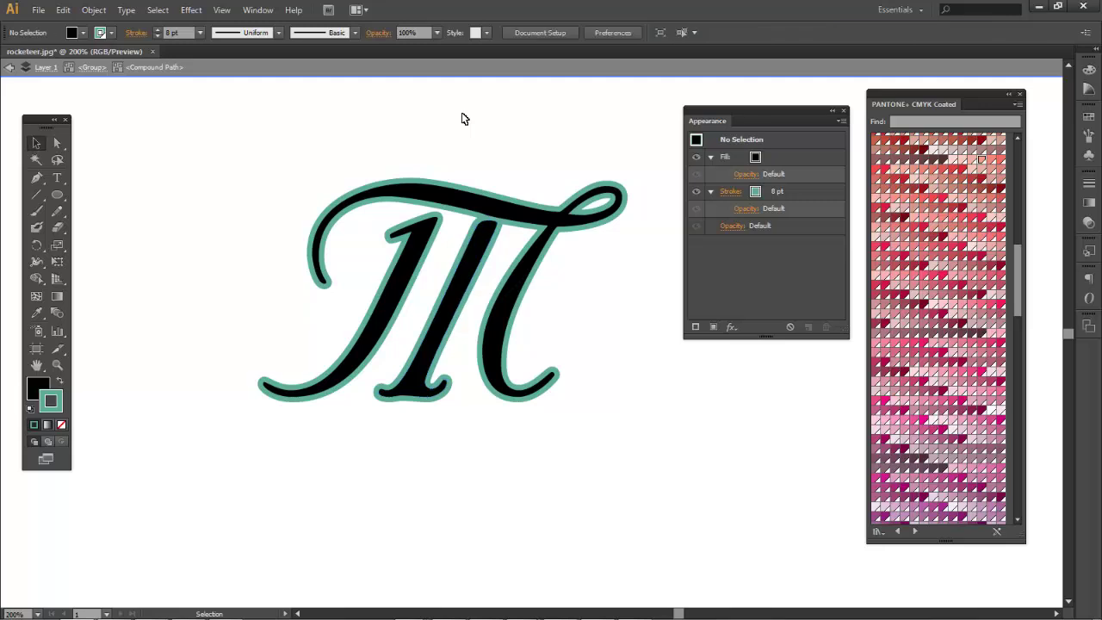
key(shift+w)
Select the letter's compound path and apply Object > Path > Outline Stroke.
key(ctrl+=)
click(381, 179)
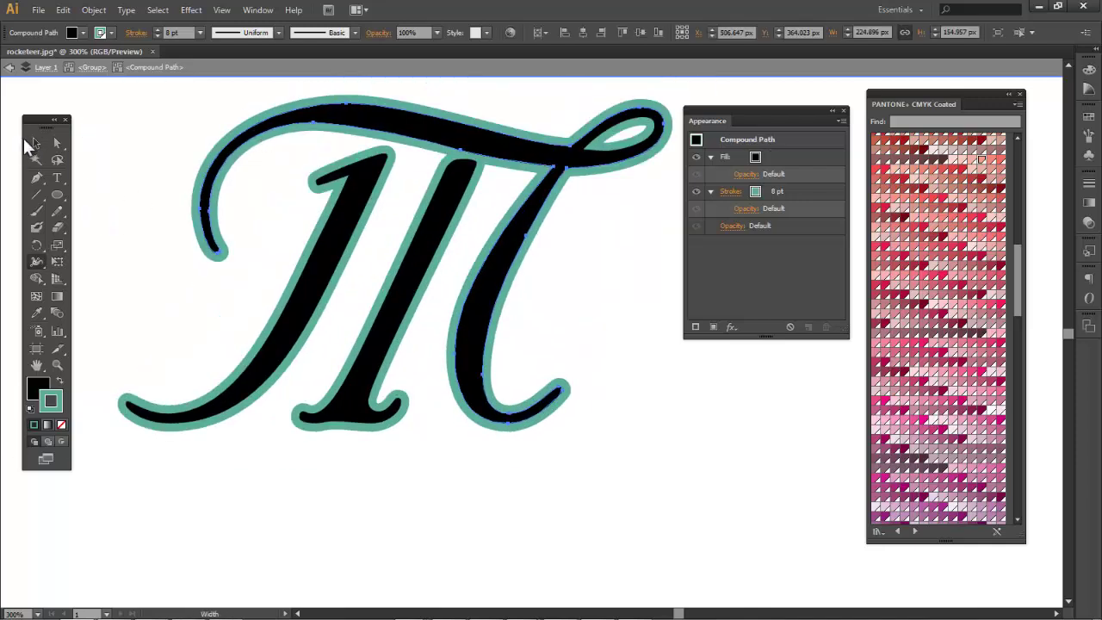
click(36, 144)
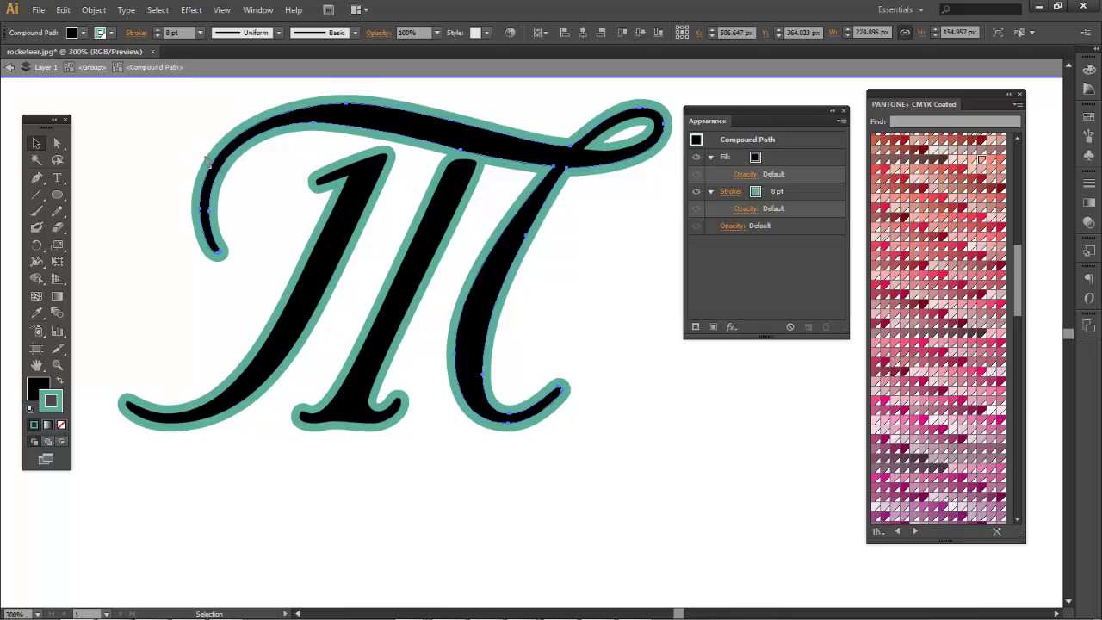
click(93, 10)
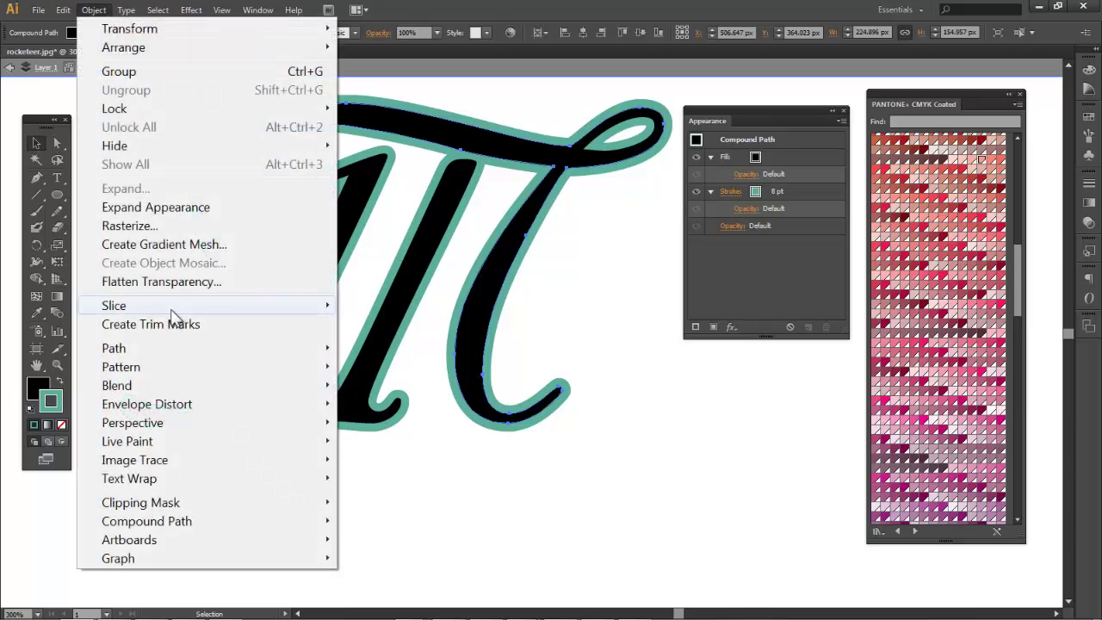
mouse_move(176, 353)
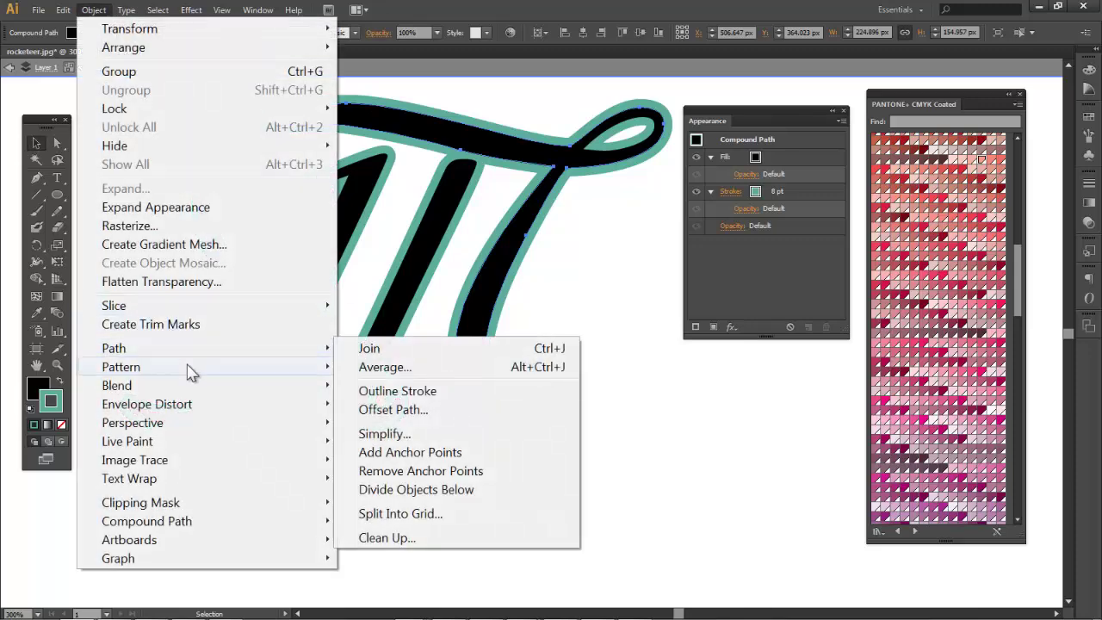
click(397, 390)
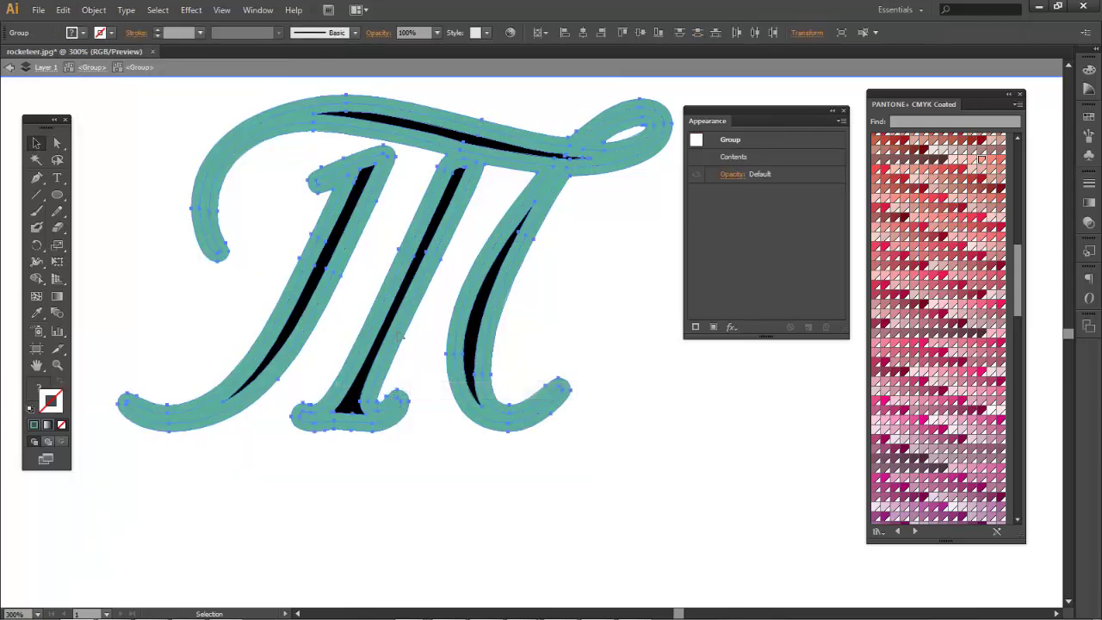
Inspect the outlined curves close up, then undo Outline Stroke to restore the stroked path.
key(a)
key(ctrl+equal)
key(ctrl+equal)
key(ctrl+equal)
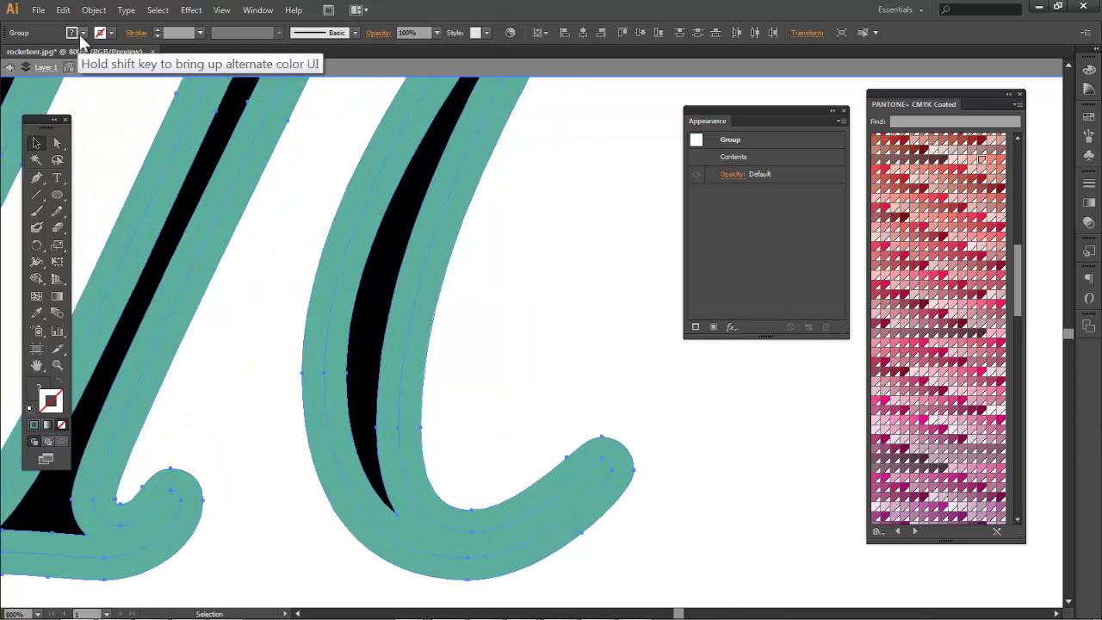
key(a)
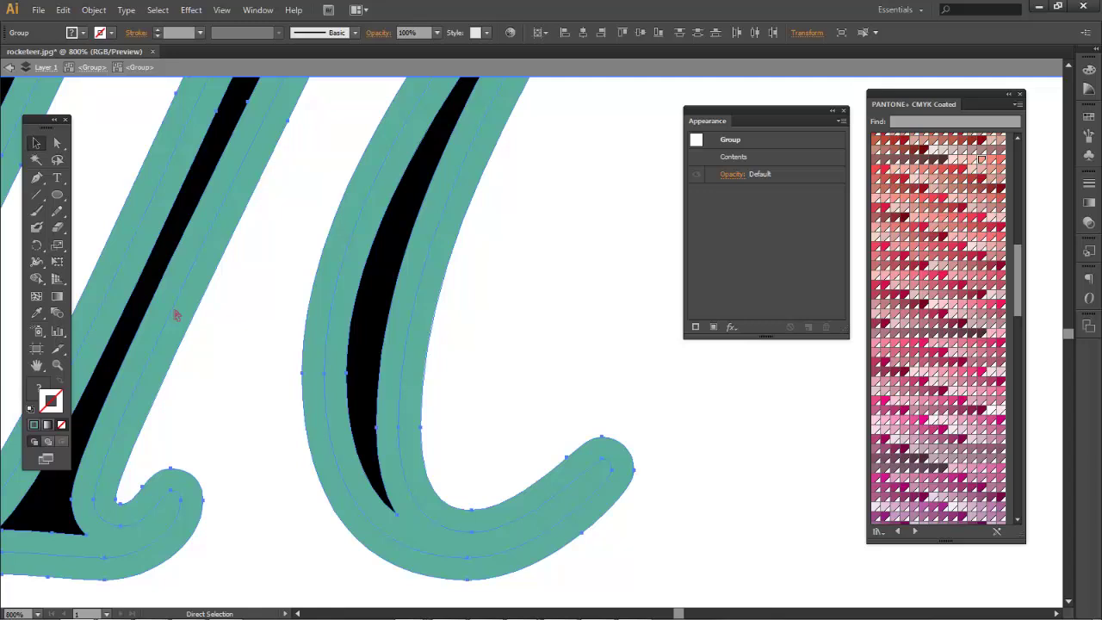
key(ctrl+z)
key(v)
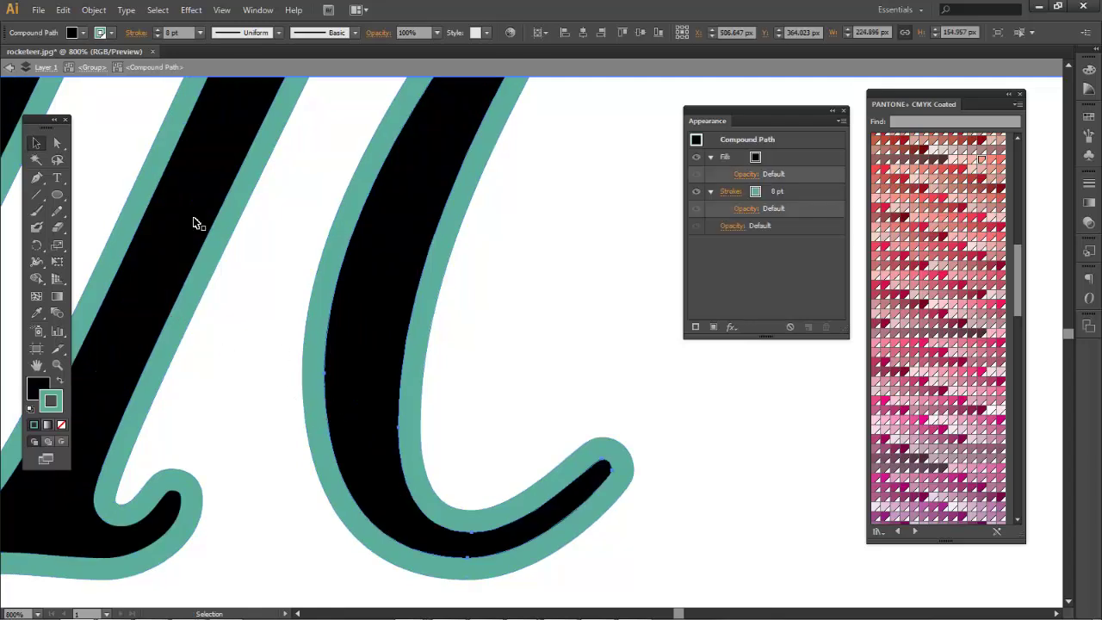
Raise the teal stroke weight to 15 pt, then set it to 10 pt.
click(158, 30)
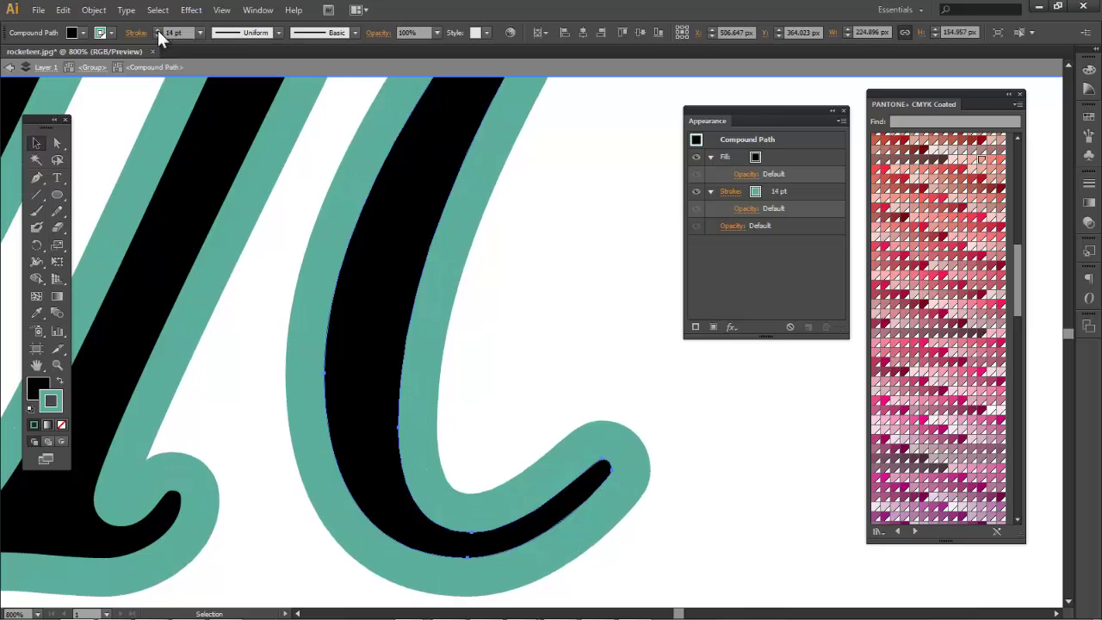
click(157, 30)
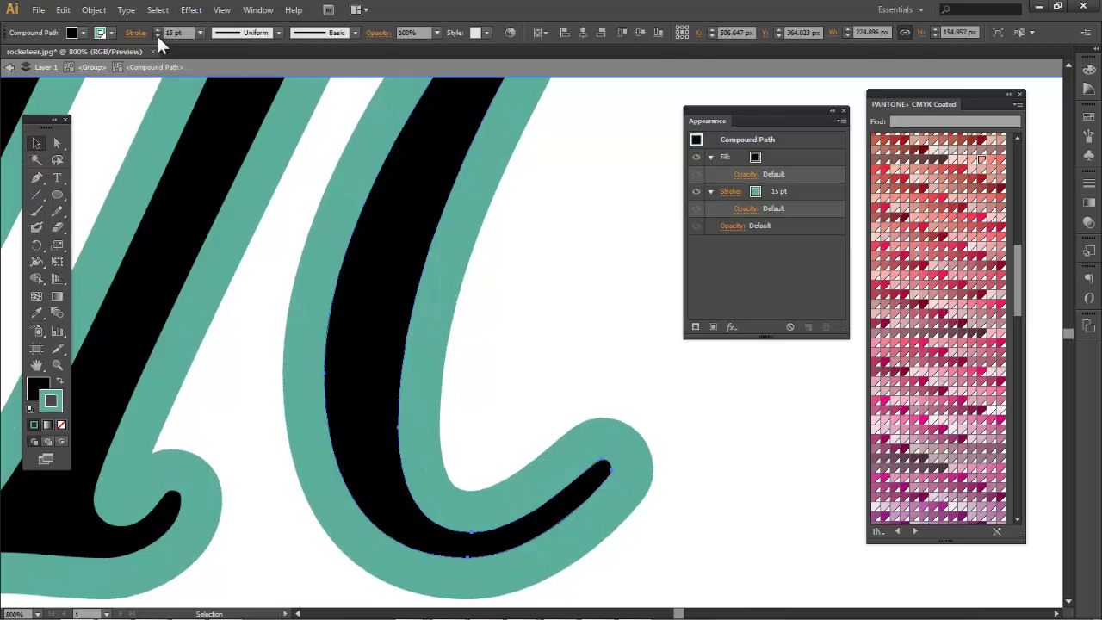
click(157, 37)
click(158, 36)
click(158, 37)
click(157, 36)
click(158, 37)
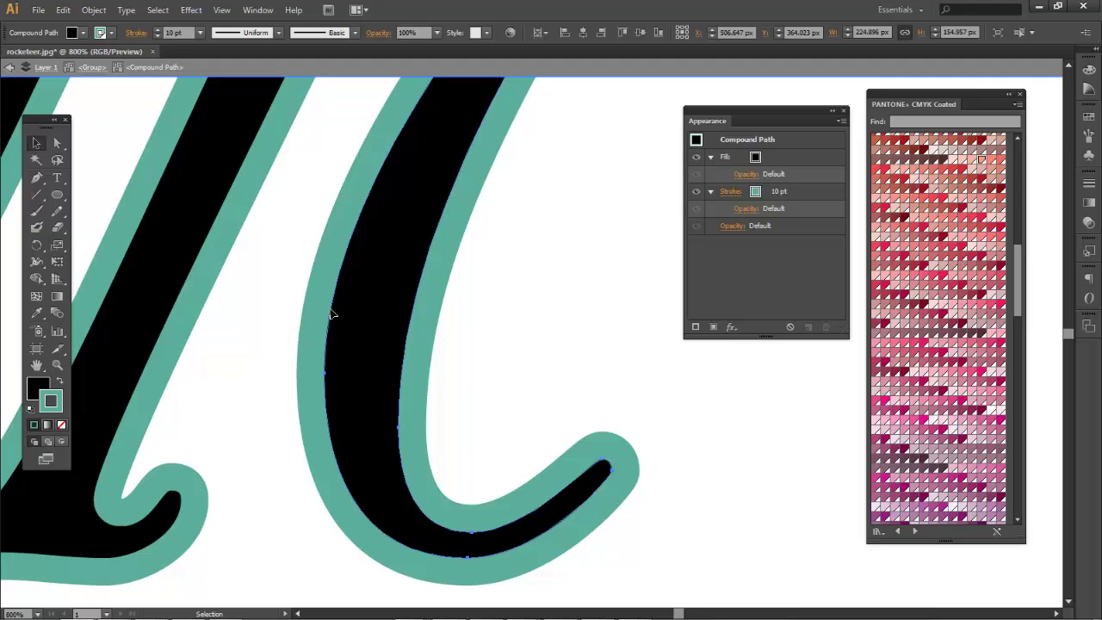
Apply Object > Path > Outline Stroke to convert the teal stroke into filled shapes.
click(94, 10)
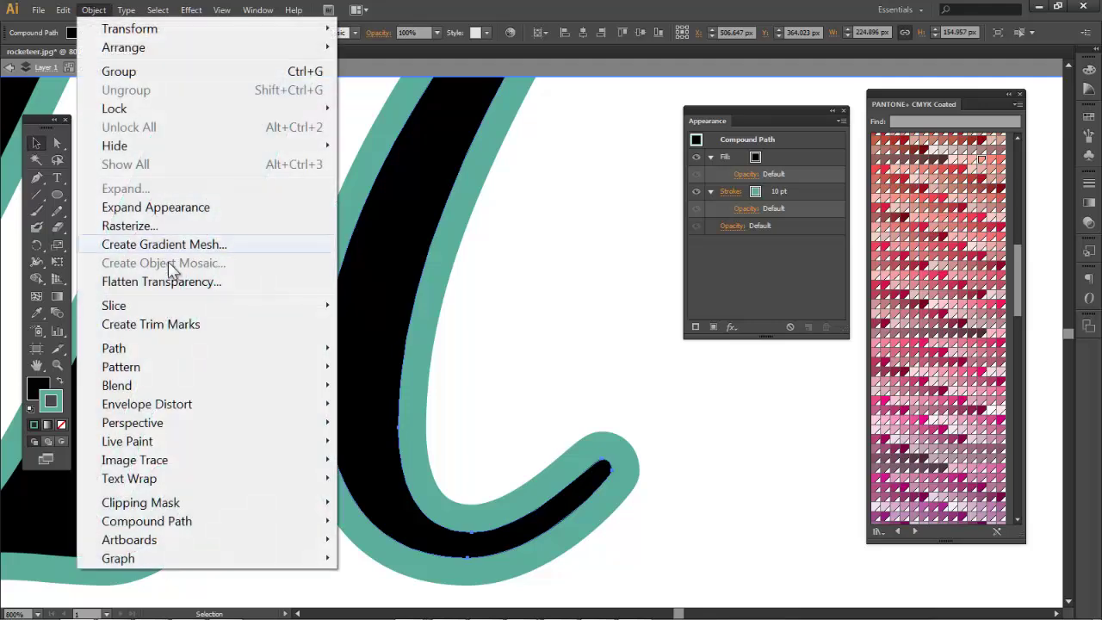
mouse_move(158, 347)
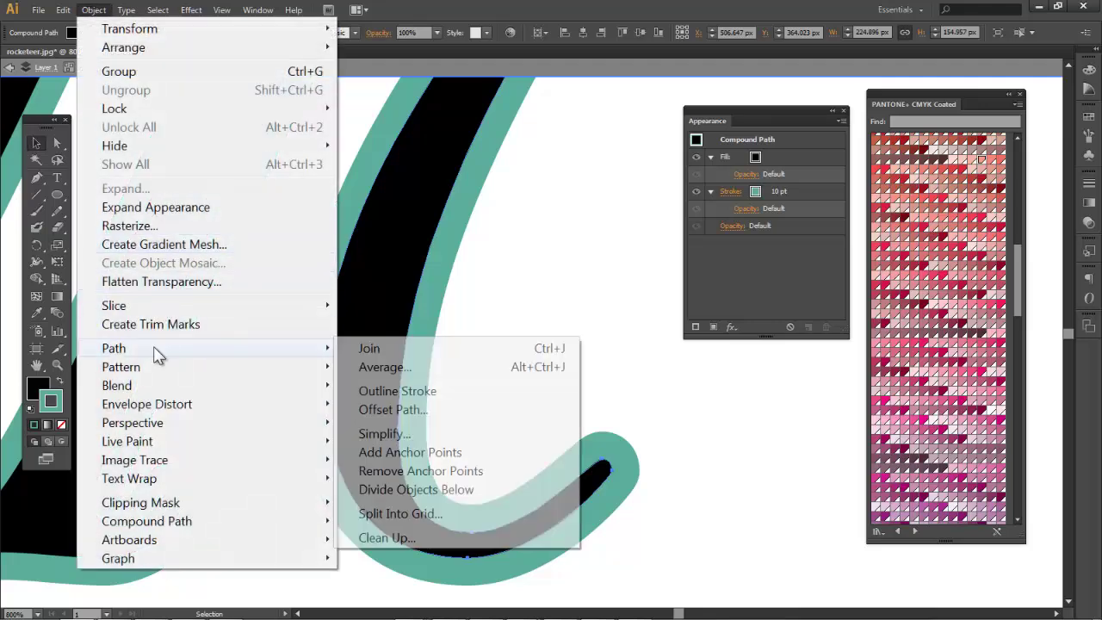
click(401, 389)
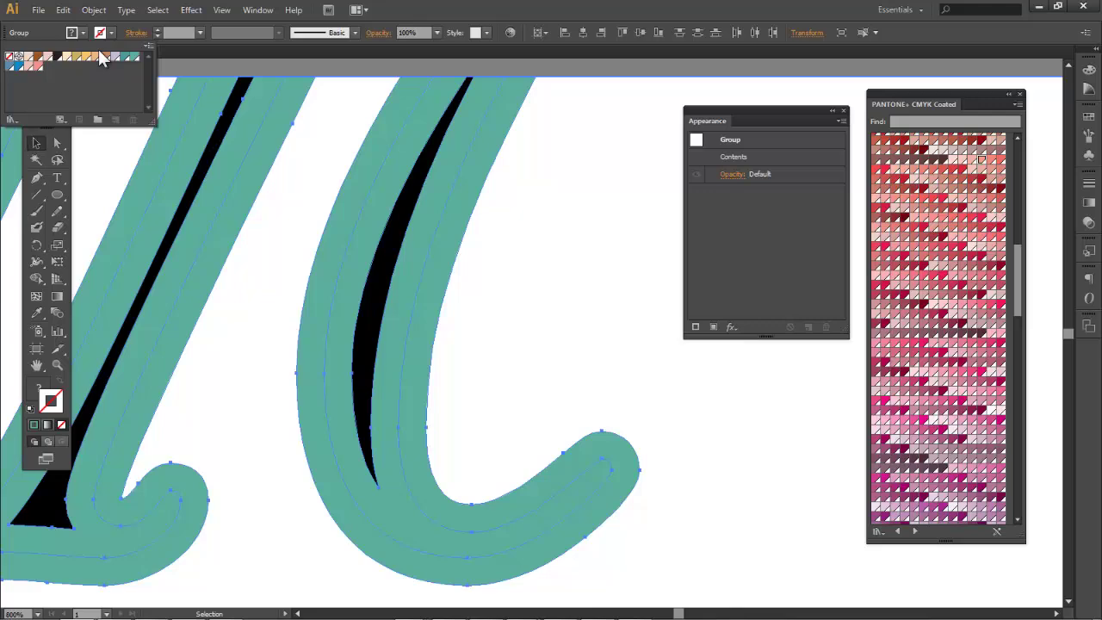
Test a tan stroke at 3 pt and 1 pt, then set the stroke to None and zoom out.
click(76, 55)
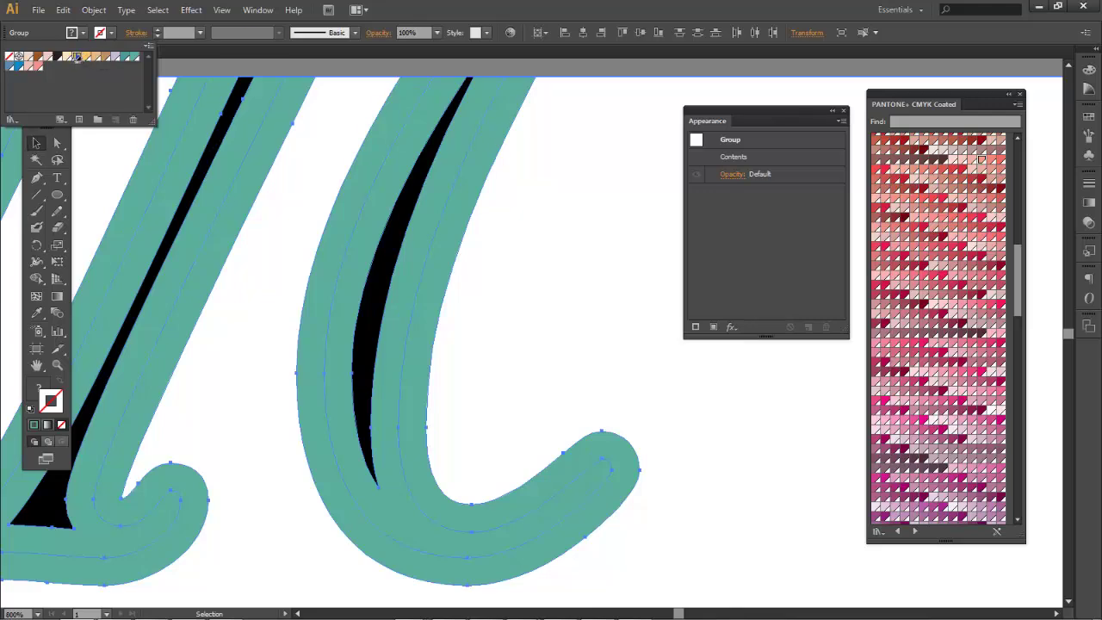
click(158, 30)
click(159, 30)
click(158, 30)
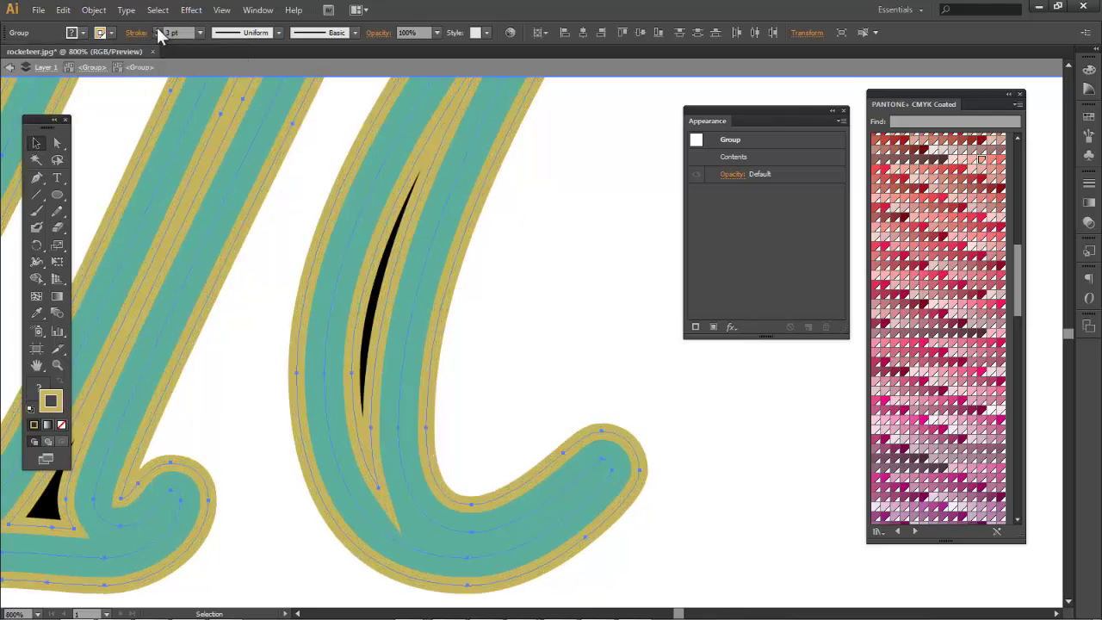
click(157, 36)
click(156, 37)
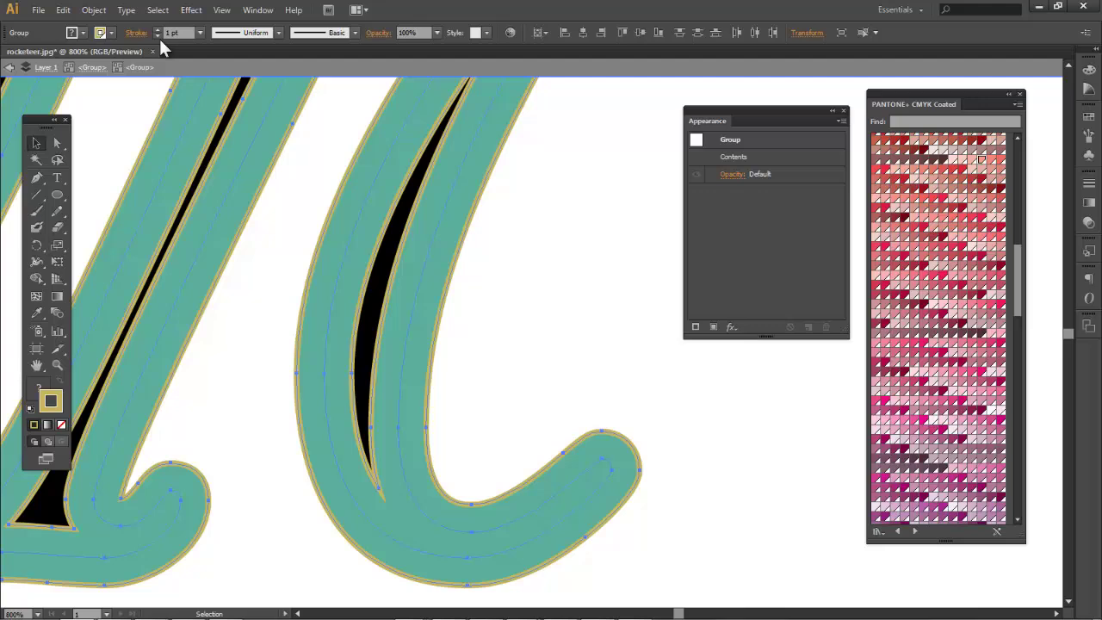
key(slash)
key(ctrl+minus)
key(ctrl+minus)
key(ctrl+minus)
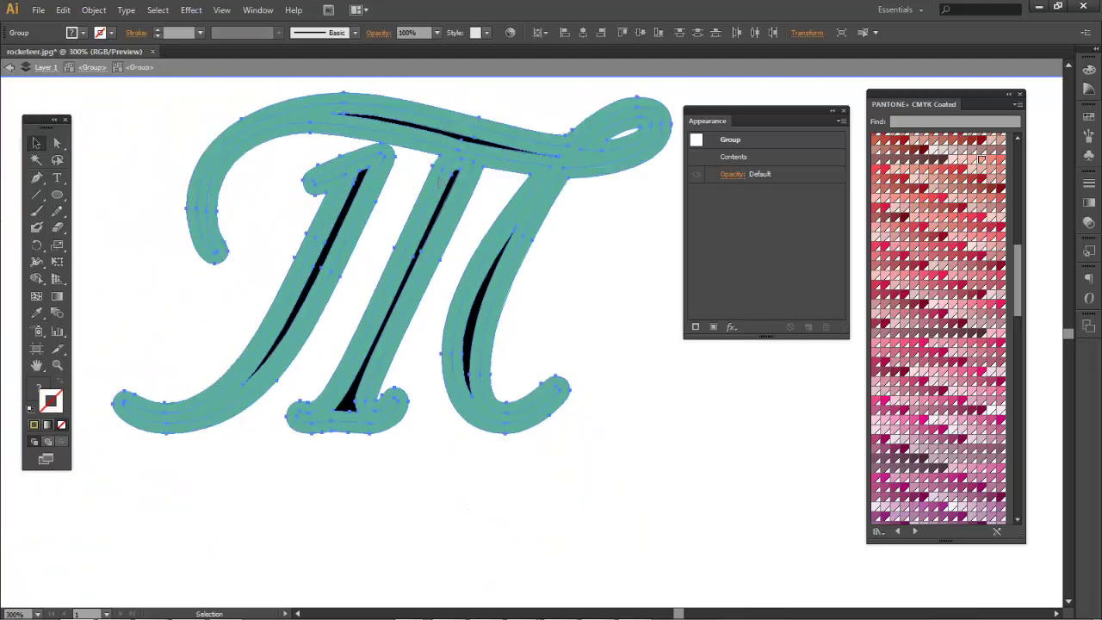
Reselect the M's group through isolation mode and swap fill and stroke with Shift+X.
click(603, 319)
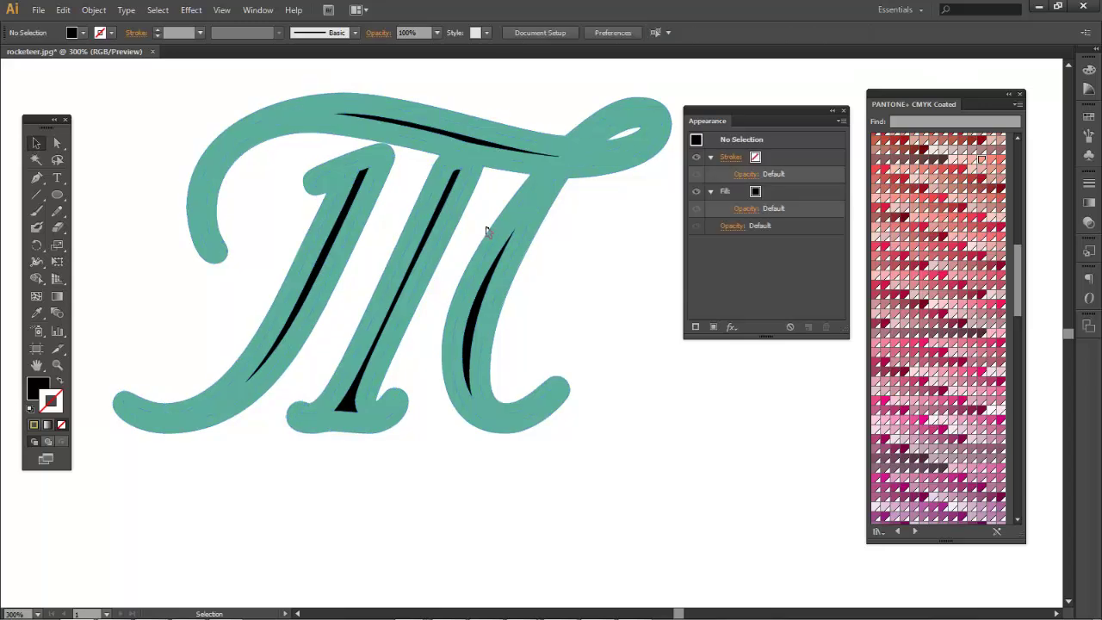
click(406, 131)
double_click(402, 134)
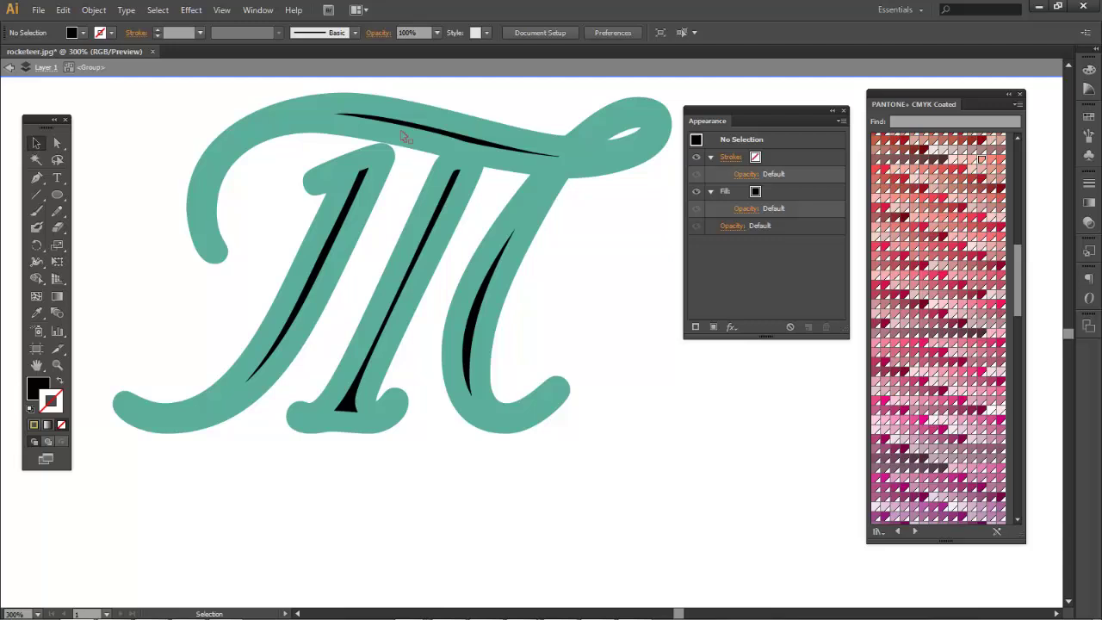
double_click(490, 129)
click(465, 206)
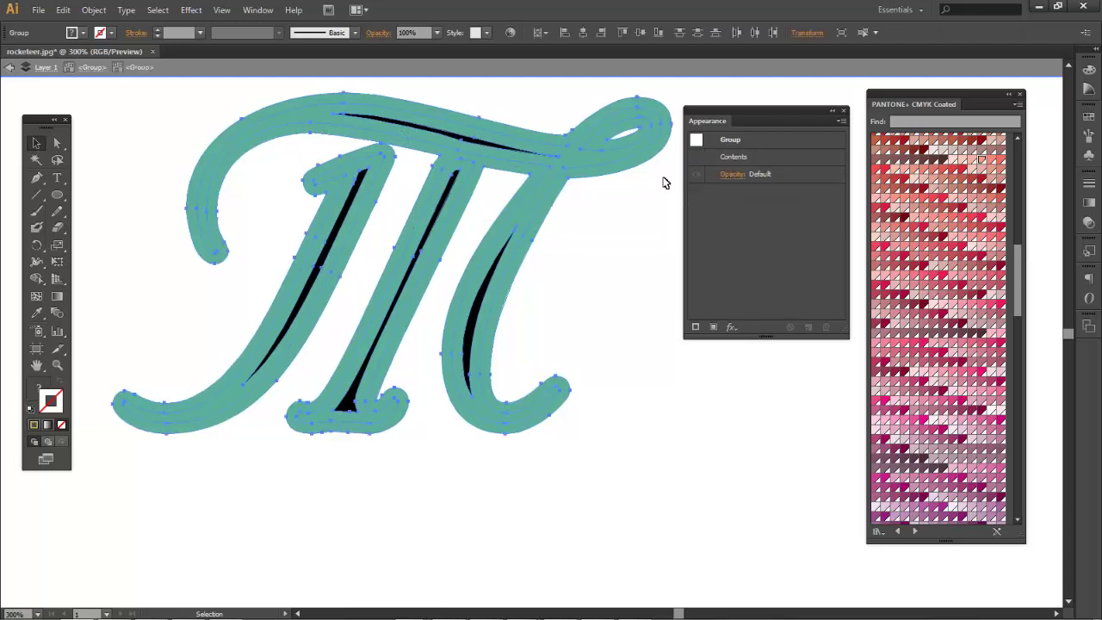
double_click(630, 238)
click(548, 192)
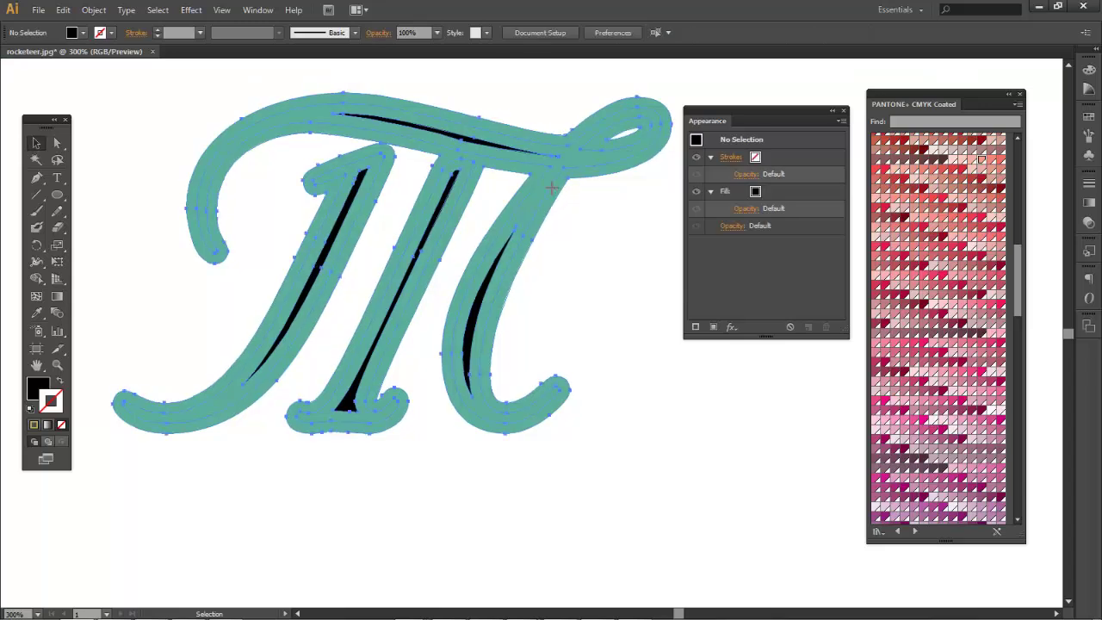
key(shift+x)
key(z)
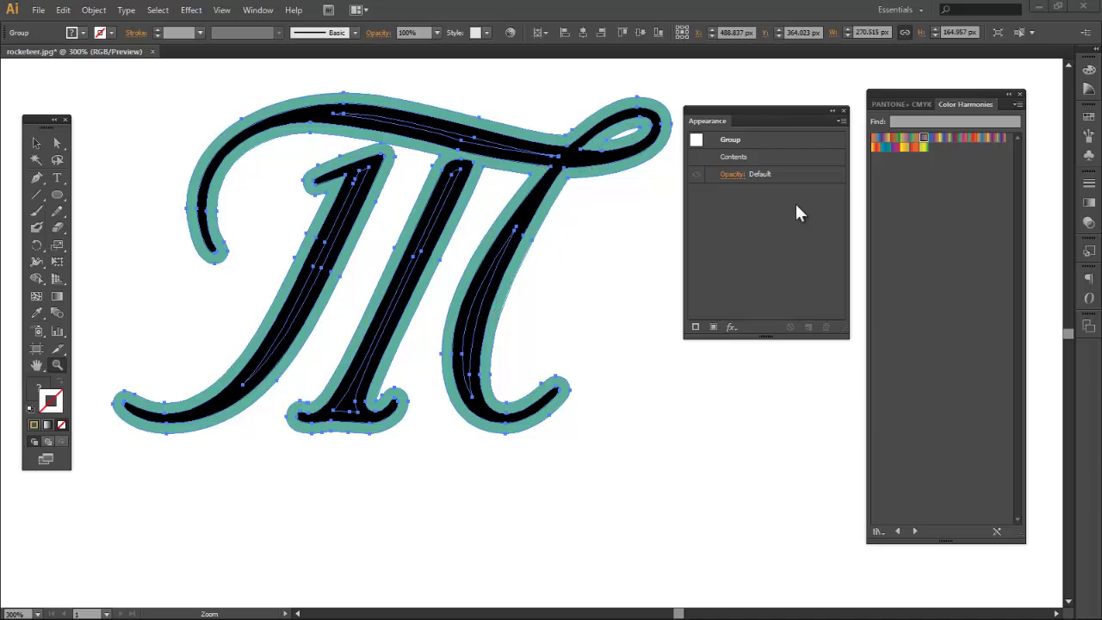
Load Swatch Libraries > Gradients > Stone and Brick into the swatch panel.
click(877, 531)
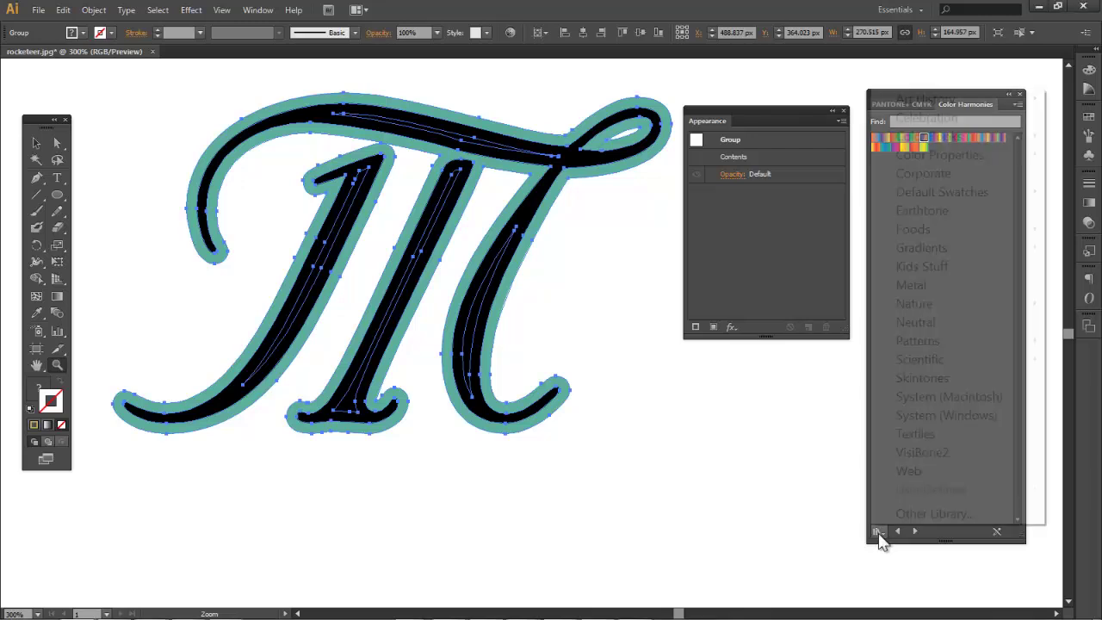
mouse_move(942, 308)
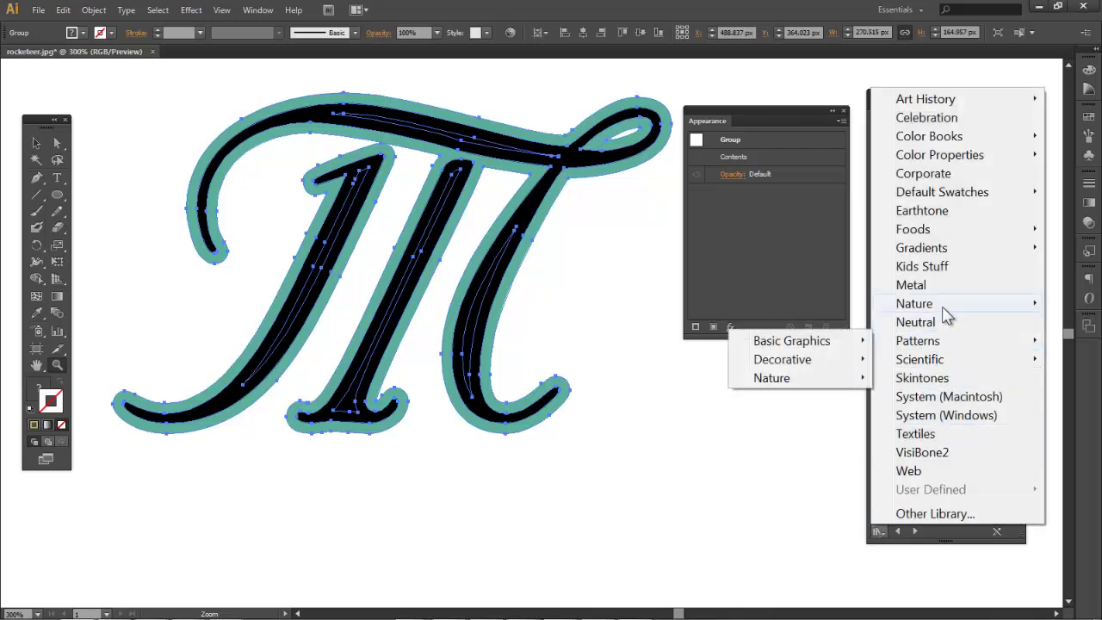
mouse_move(925, 251)
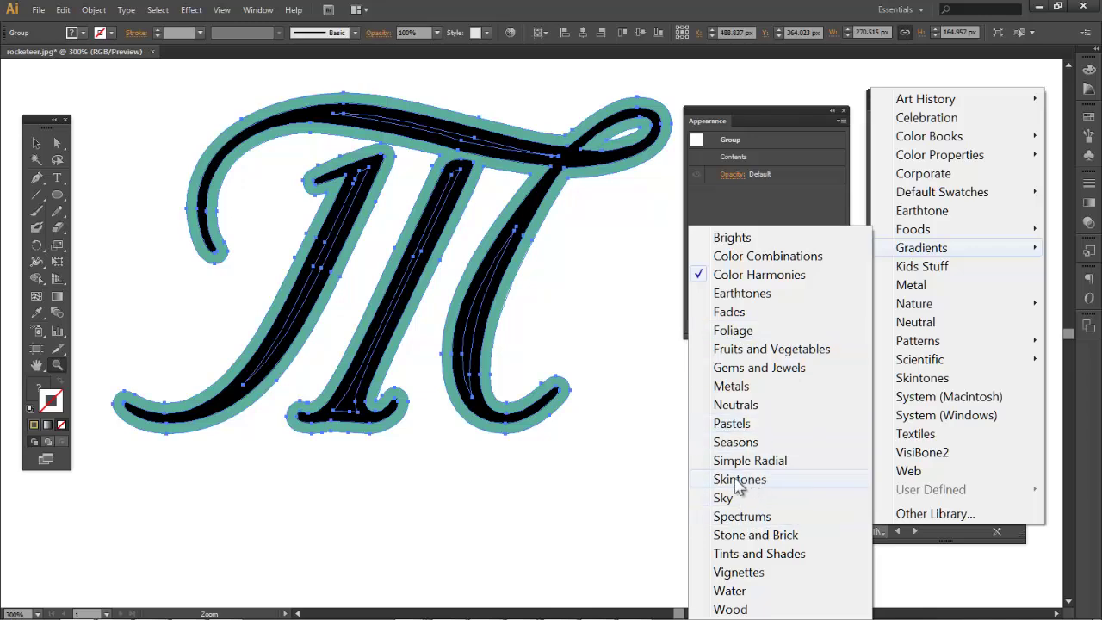
click(739, 536)
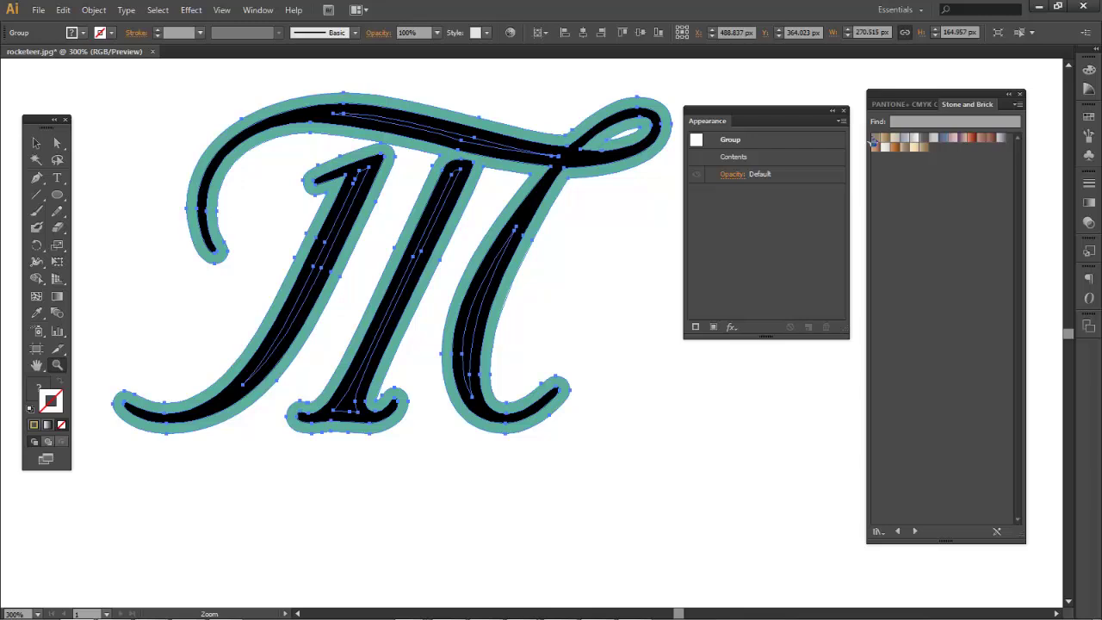
Try the Heatherstone and Brick 4 gradients on the whole letter, then undo the fill.
mouse_move(904, 138)
mouse_down()
mouse_move(811, 173)
mouse_move(551, 223)
mouse_move(557, 384)
mouse_up()
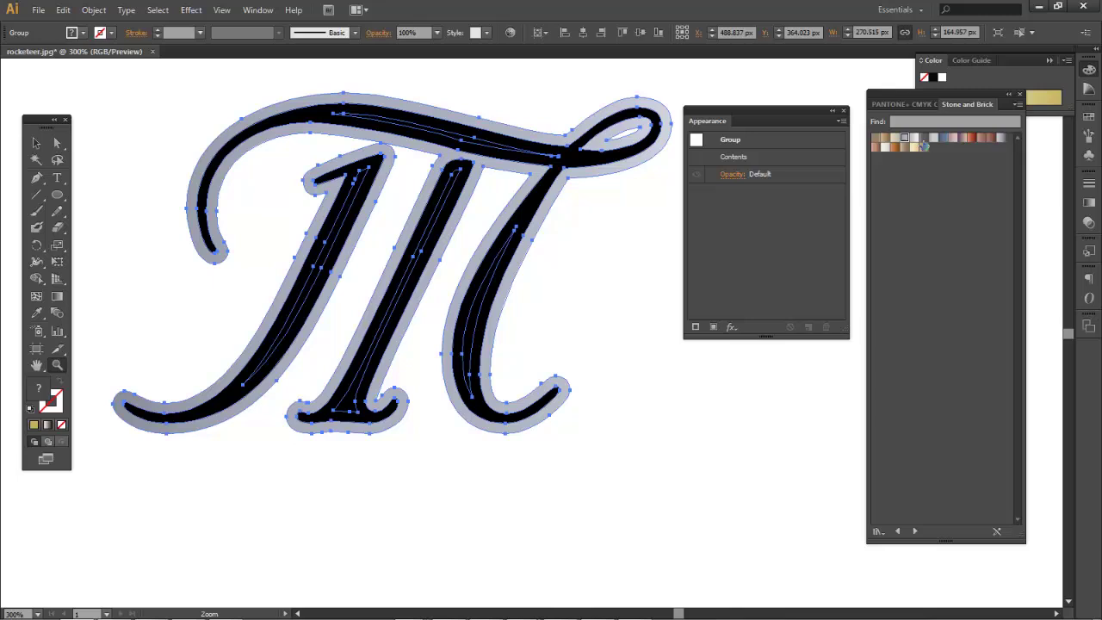
click(999, 139)
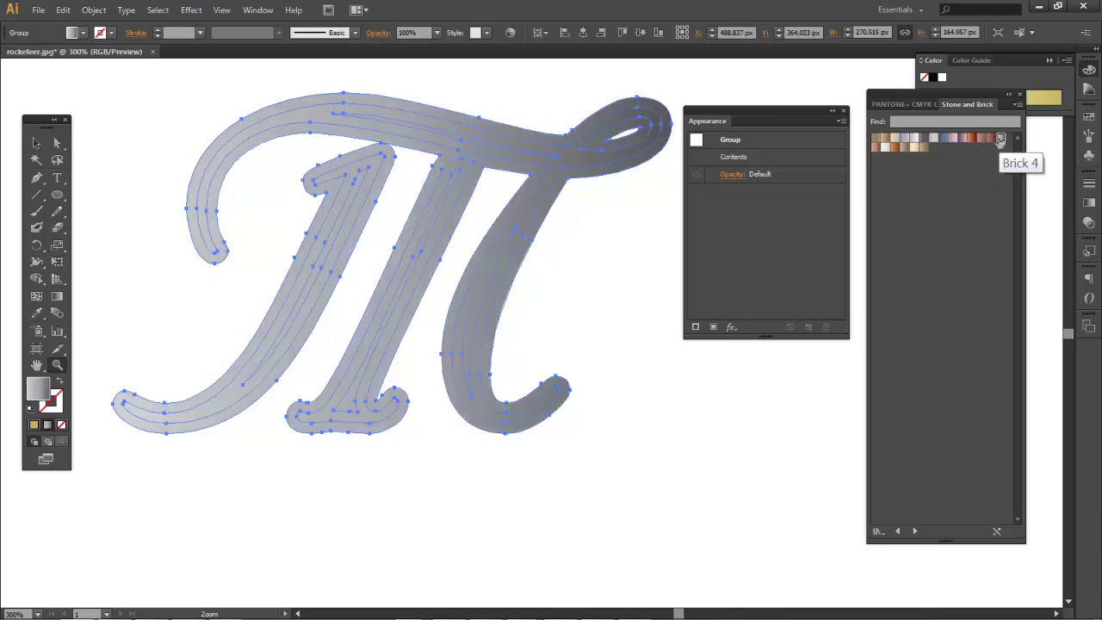
key(ctrl+z)
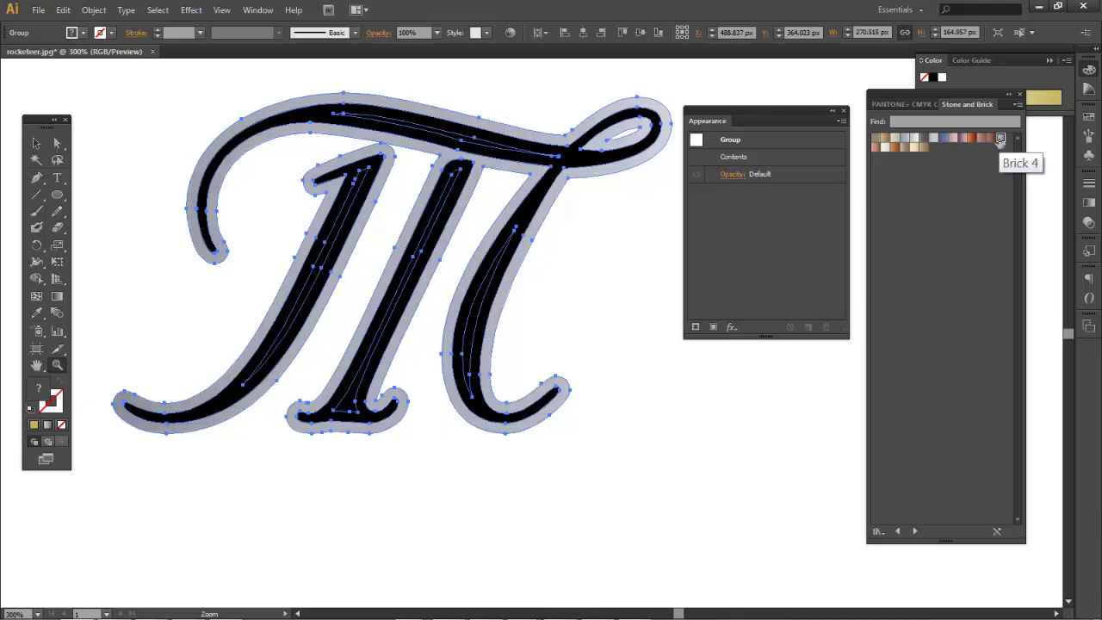
Fill the M's outer outline with the silvery grey Stone and Brick gradient and deselect.
click(517, 403)
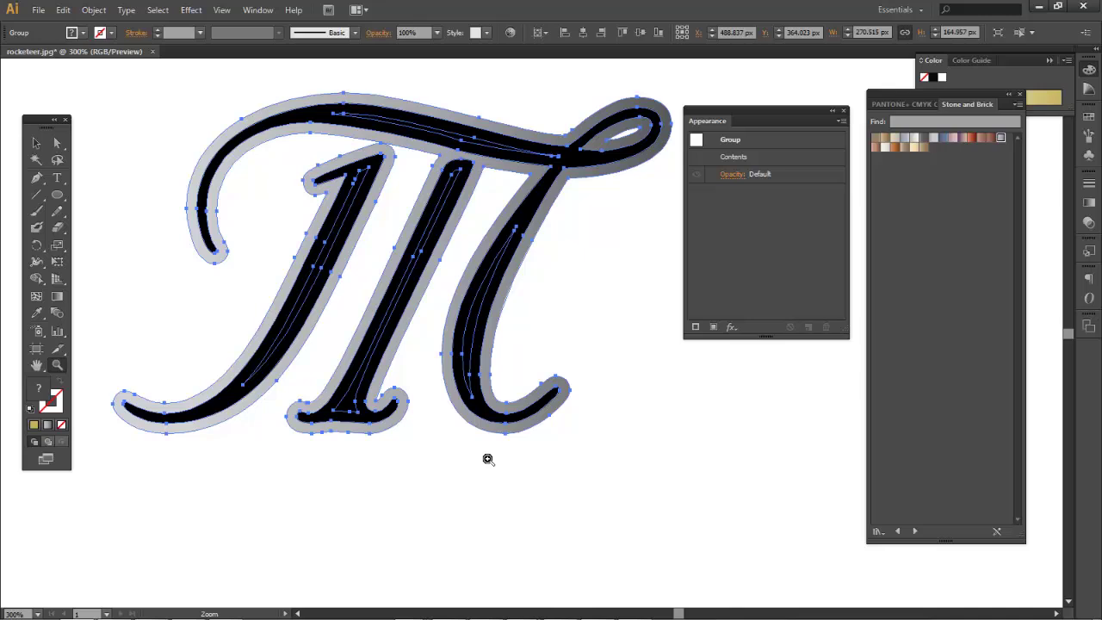
click(36, 145)
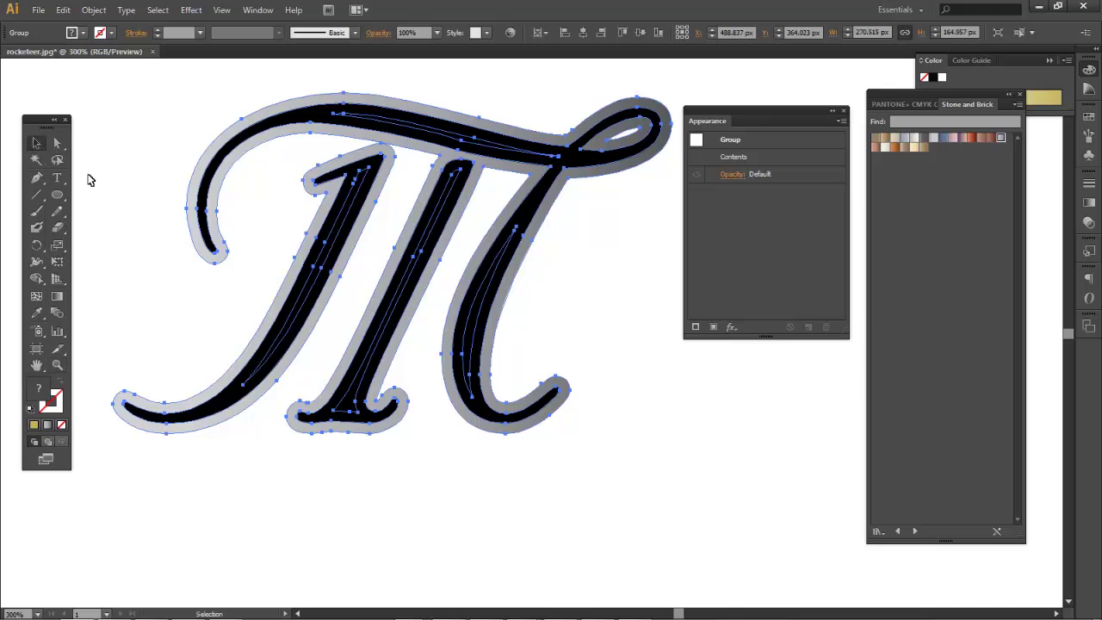
click(91, 178)
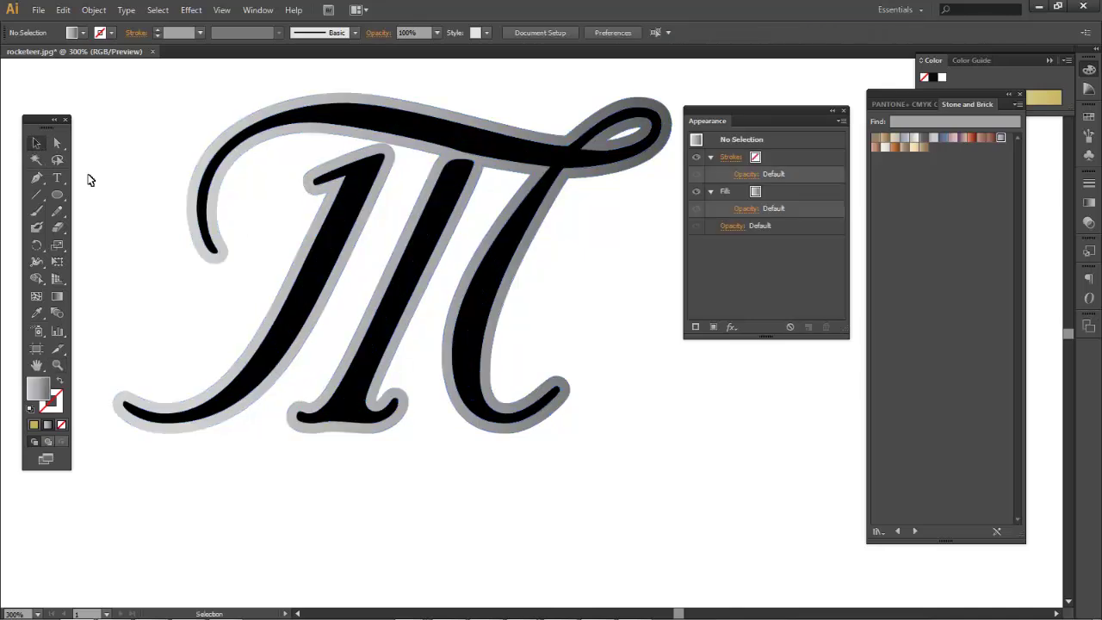